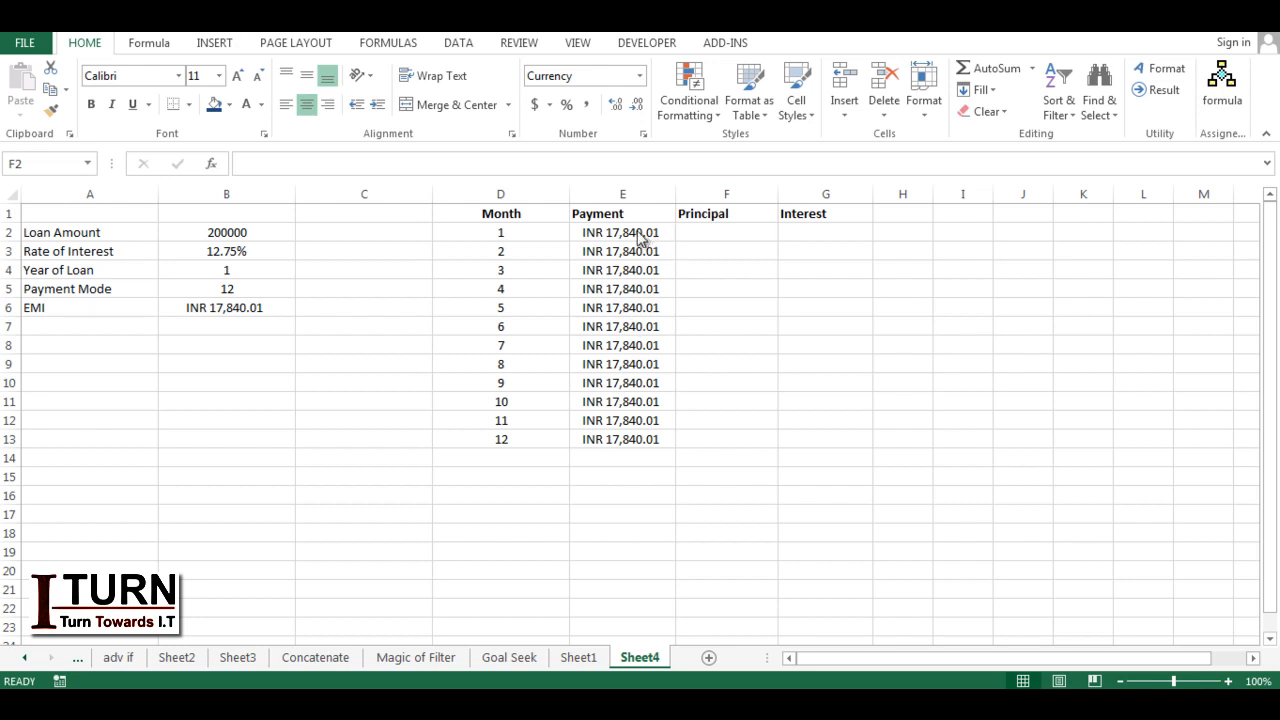
{"action": "left_click", "coordinate": [630, 234]}
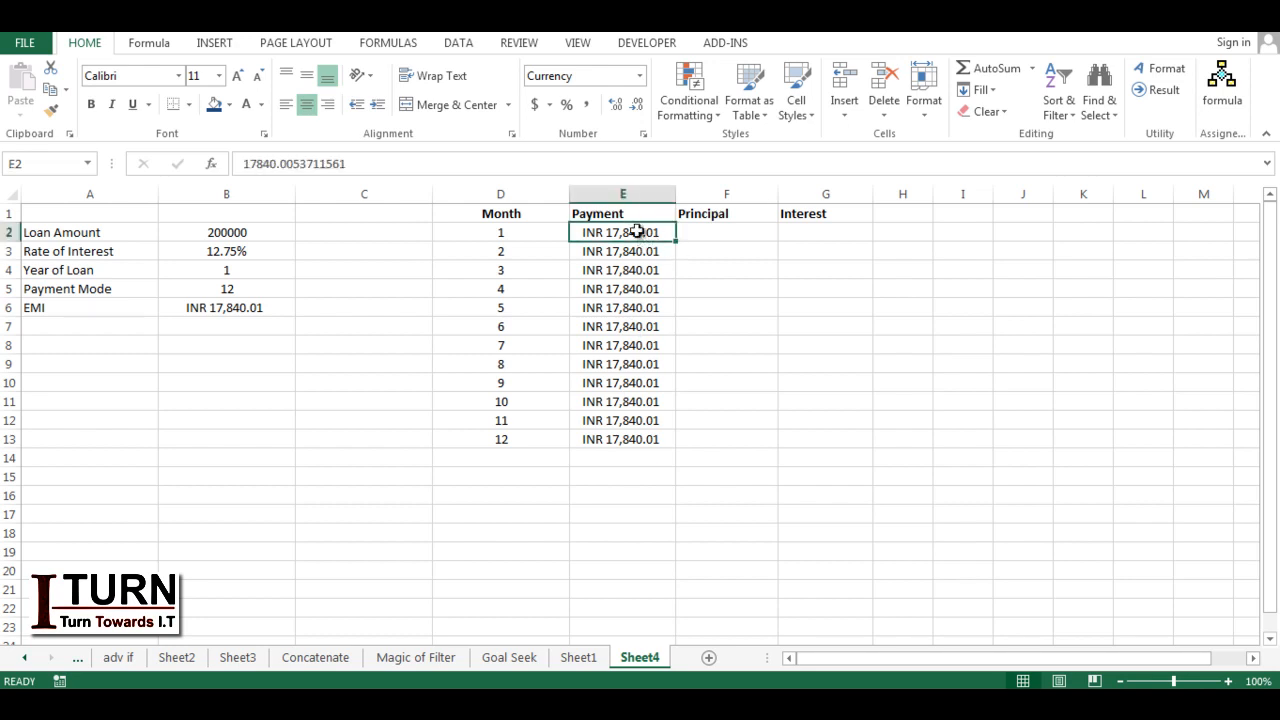
{"action": "left_click", "coordinate": [716, 234]}
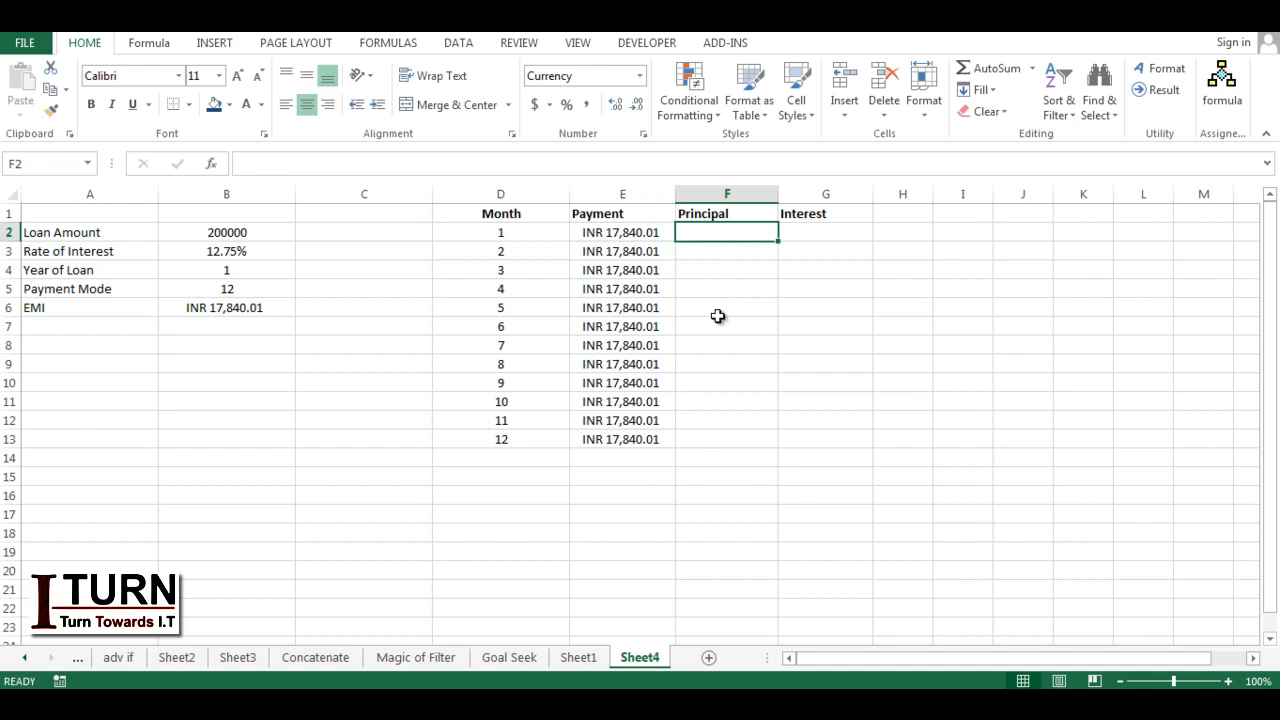
{"action": "left_click", "coordinate": [816, 230]}
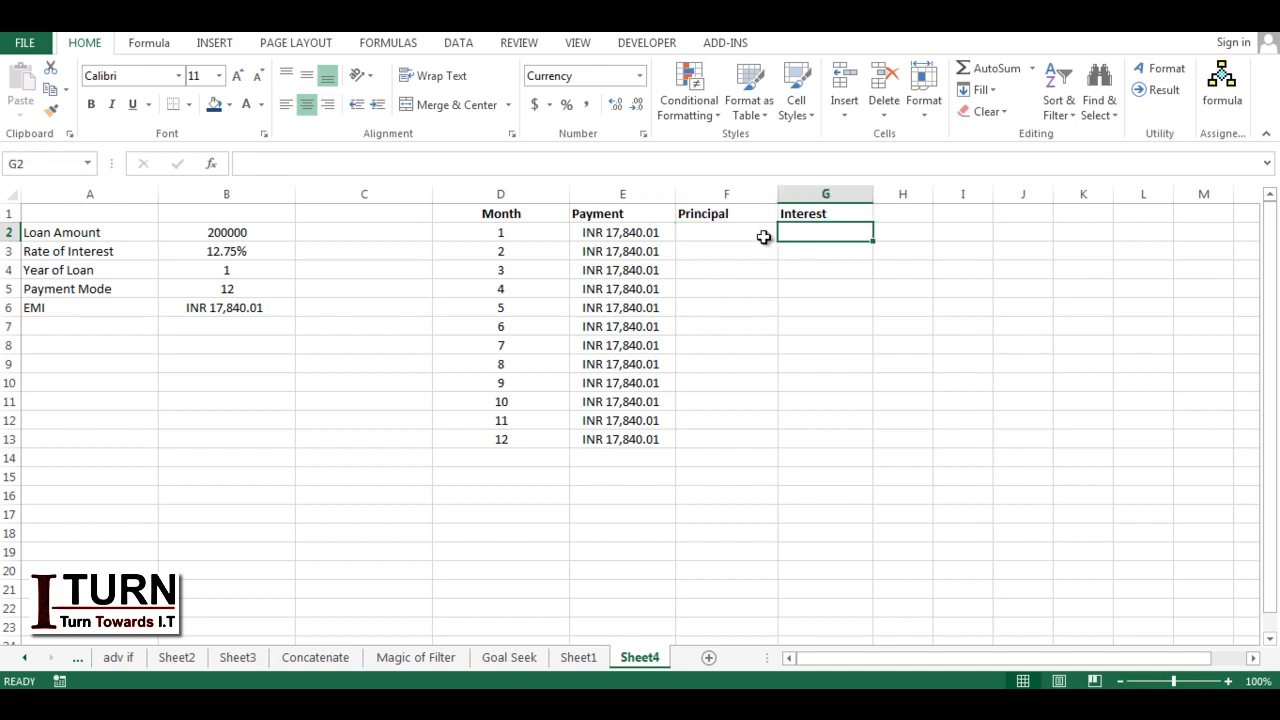
{"action": "left_click", "coordinate": [712, 248]}
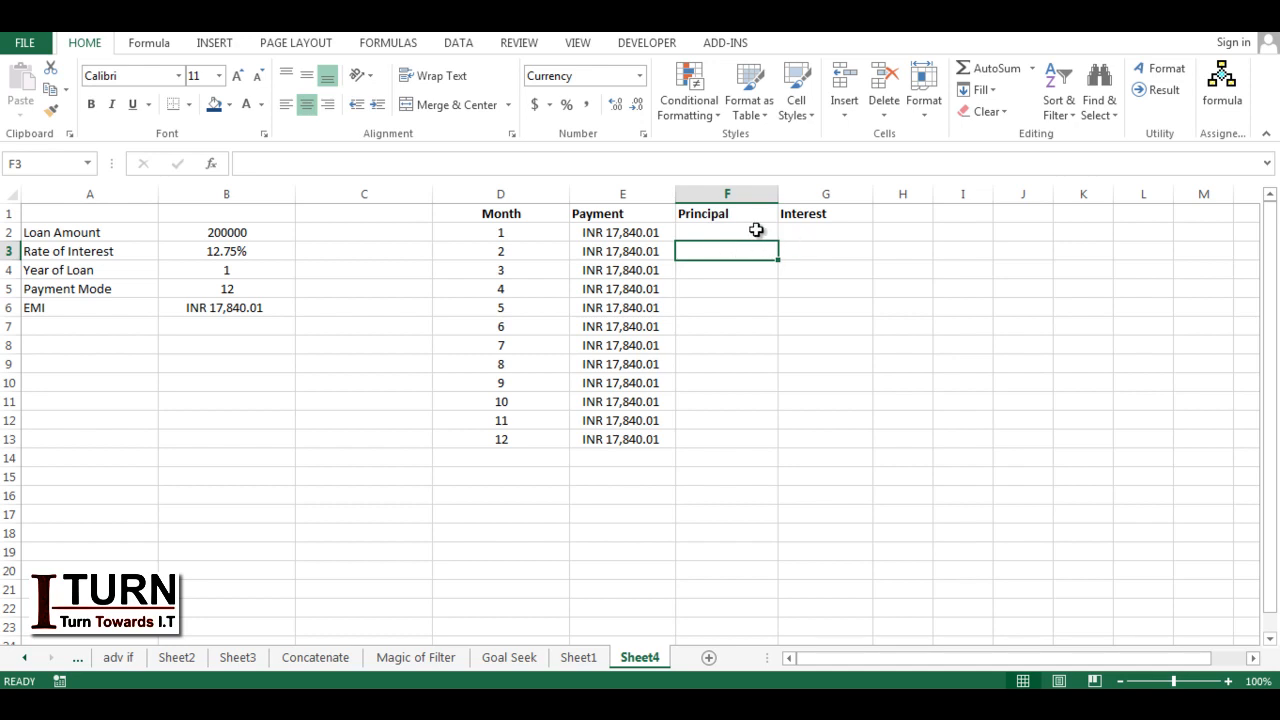
Step: Begin a PPMT formula in F2 with the rate argument $B$3/B5
{"action": "left_click", "coordinate": [758, 230]}
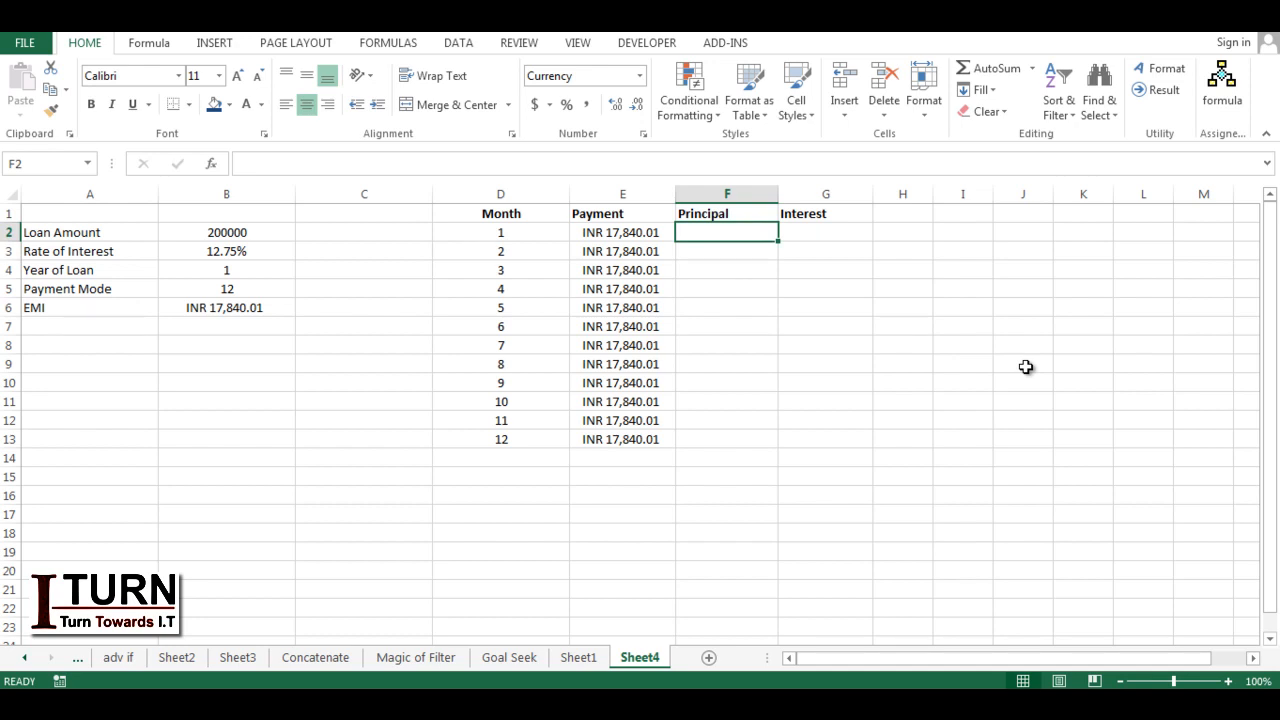
{"action": "type", "text": "=ppmt("}
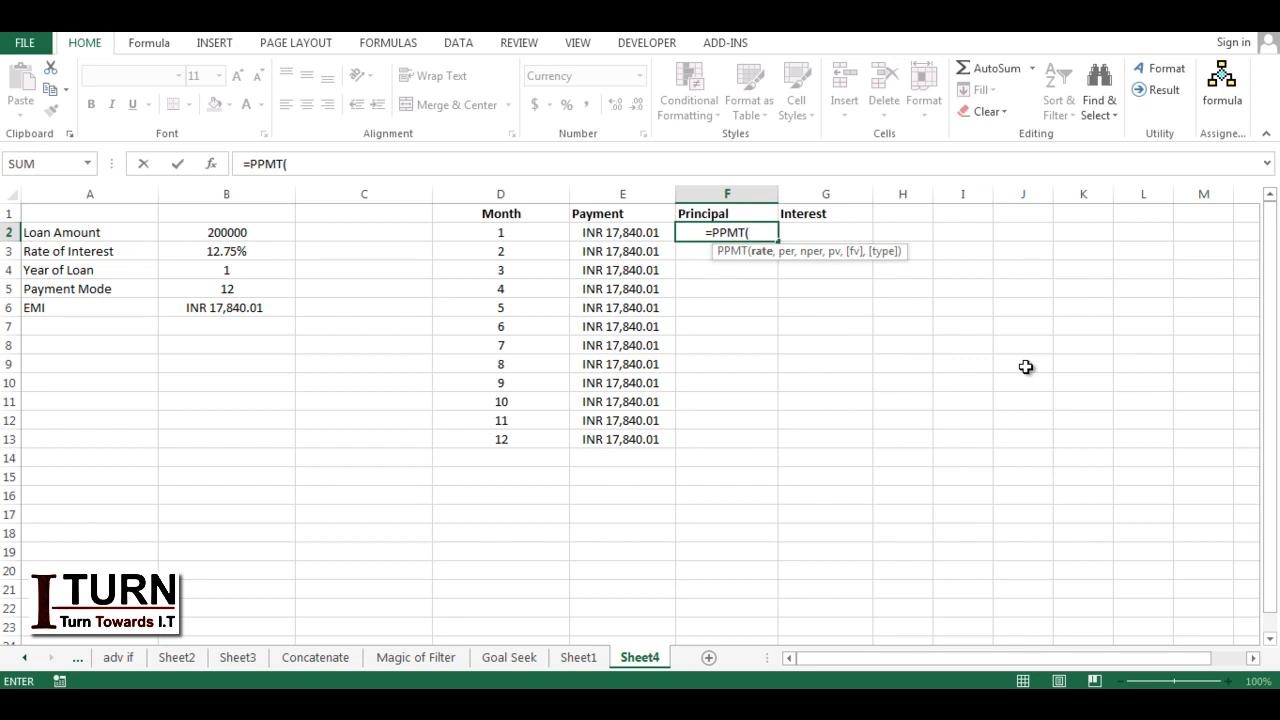
{"action": "left_click", "coordinate": [241, 254]}
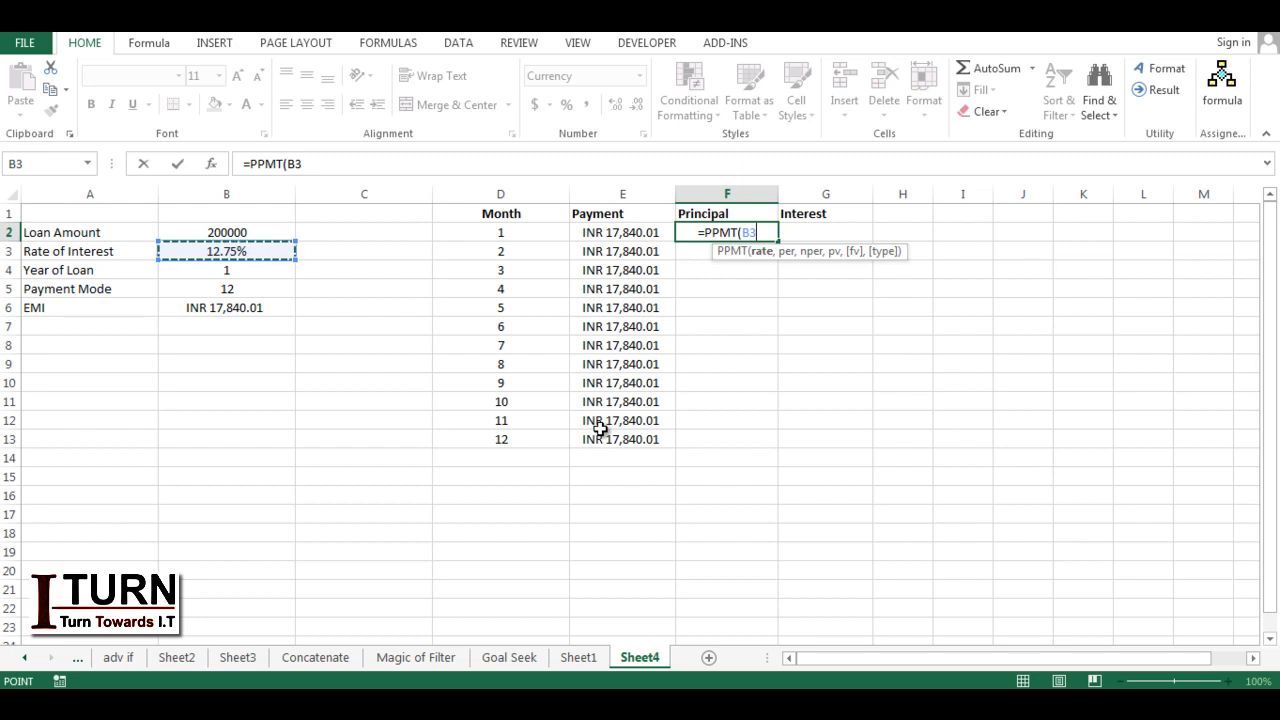
{"action": "key", "text": "F4"}
{"action": "type", "text": "/"}
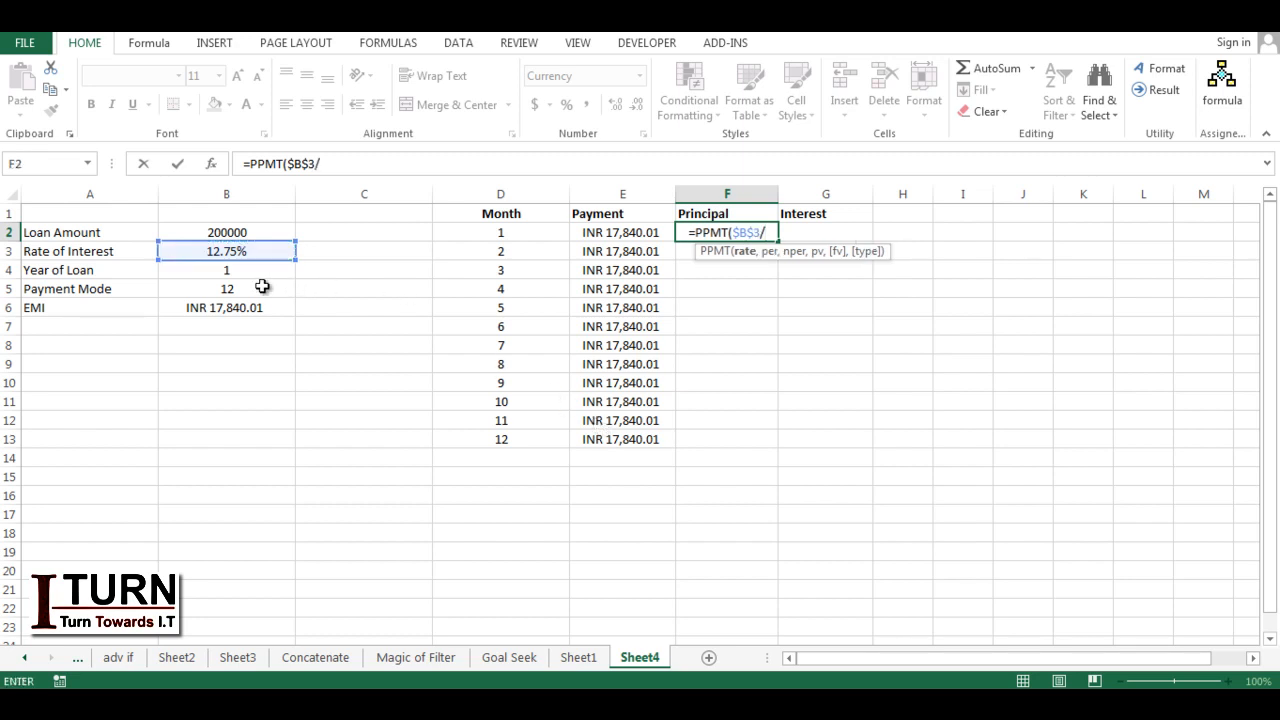
{"action": "left_click", "coordinate": [232, 288]}
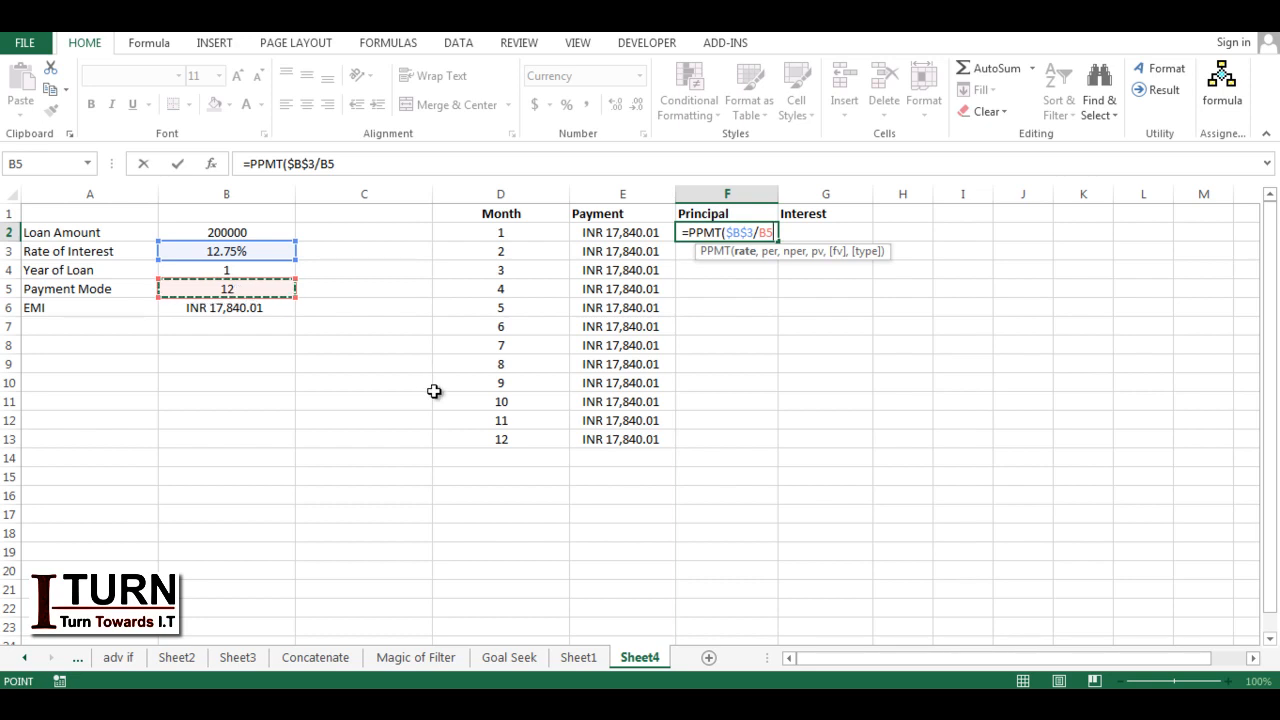
{"action": "type", "text": ","}
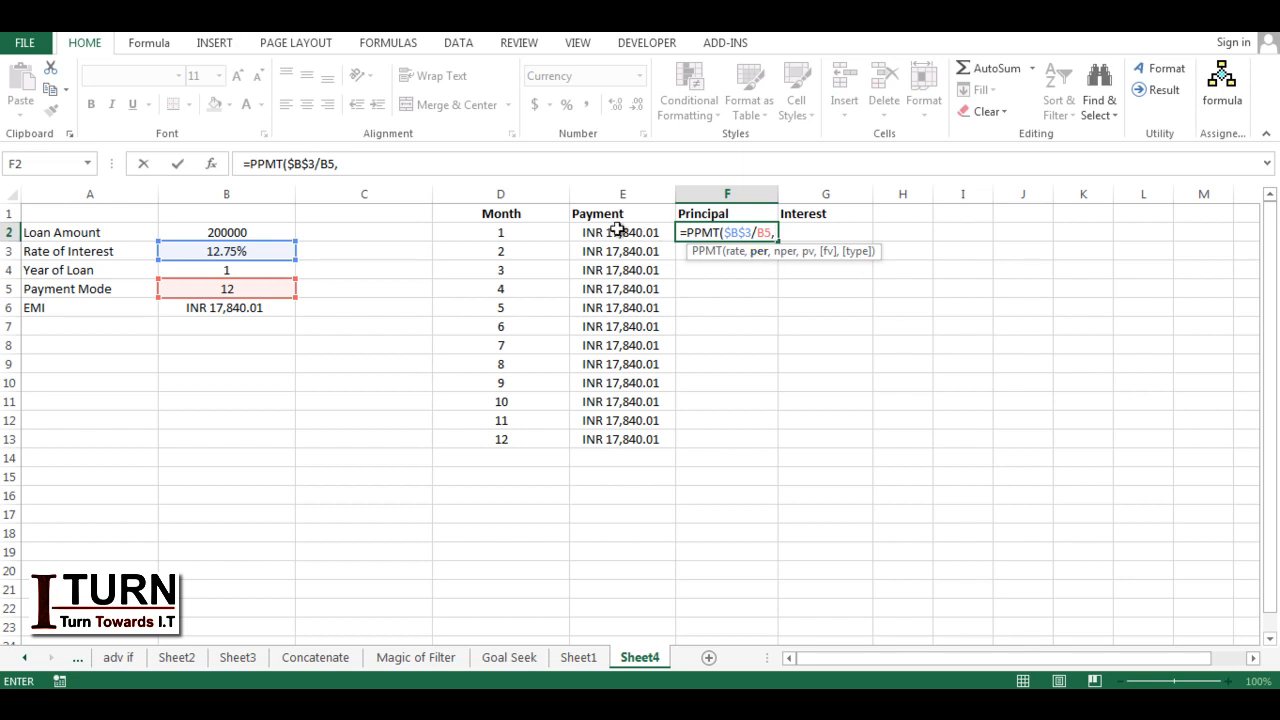
Step: Use D2 as the period argument of the PPMT formula and make its B5 reference absolute
{"action": "left_click", "coordinate": [513, 236]}
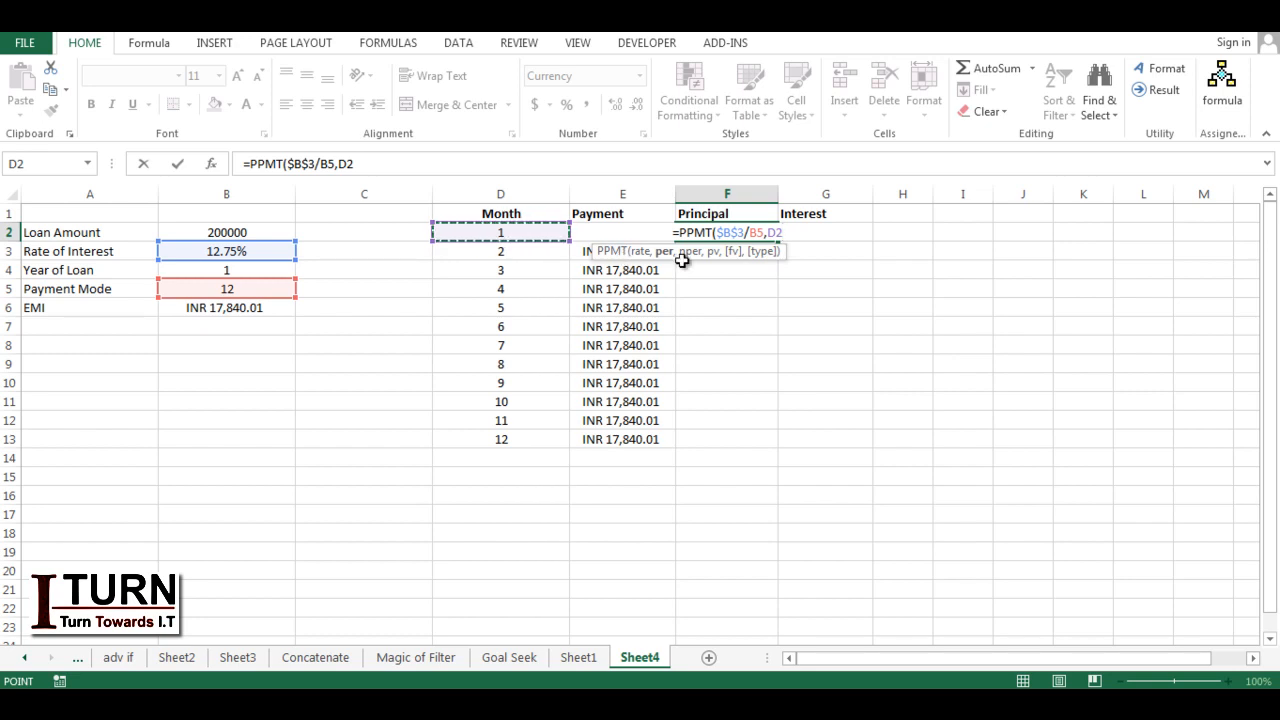
{"action": "left_click", "coordinate": [763, 233]}
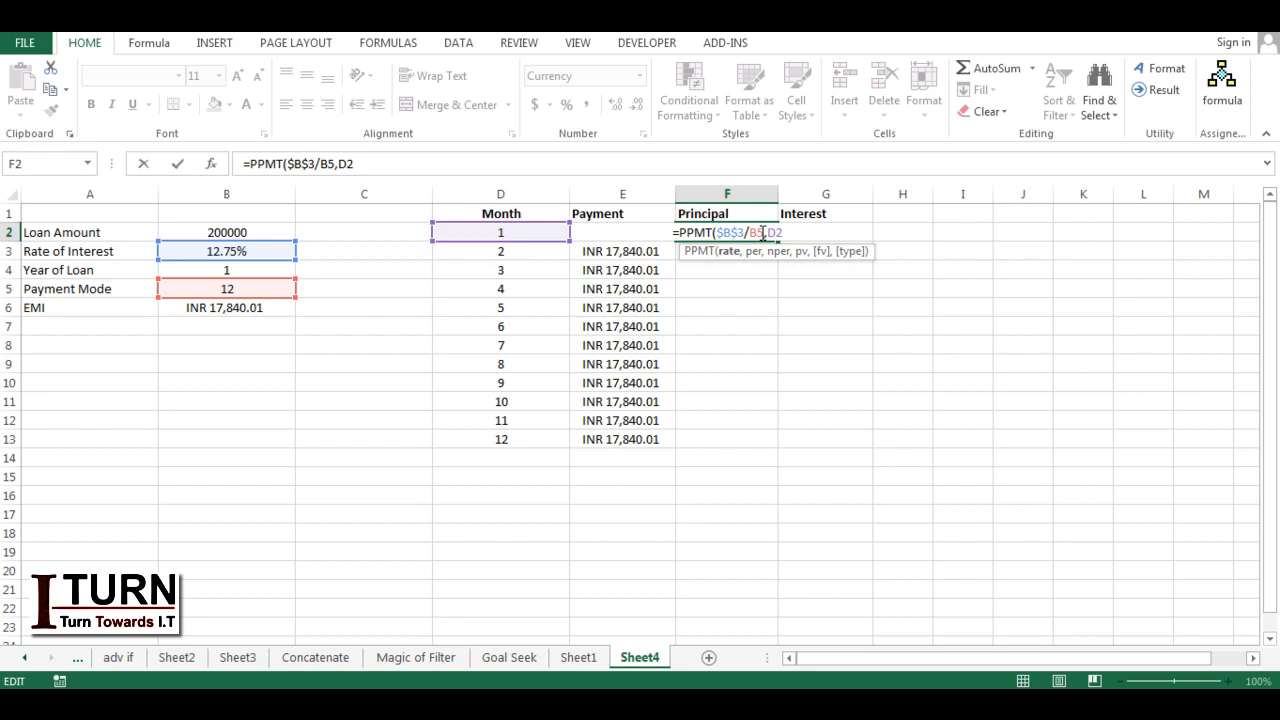
{"action": "double_click", "coordinate": [757, 233]}
{"action": "key", "text": "F4"}
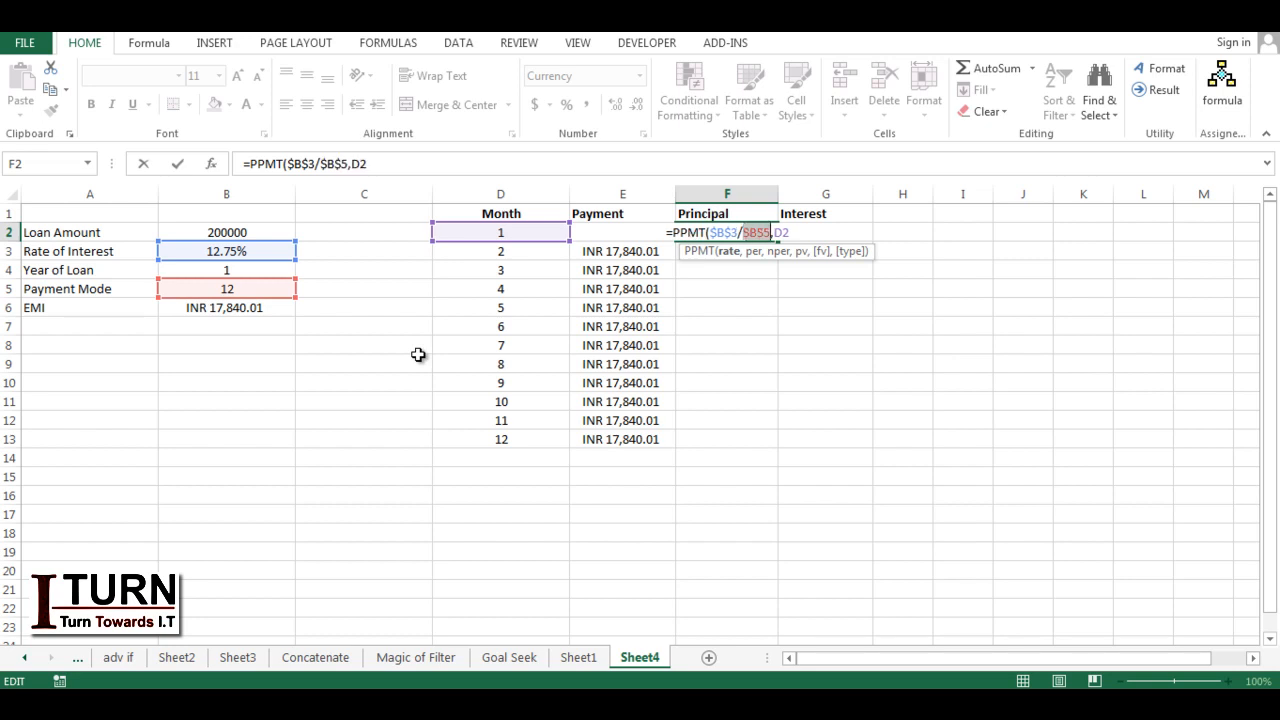
Step: Add $B$4*$B$5 as the number-of-periods argument of the PPMT formula
{"action": "left_click", "coordinate": [795, 233]}
{"action": "type", "text": ","}
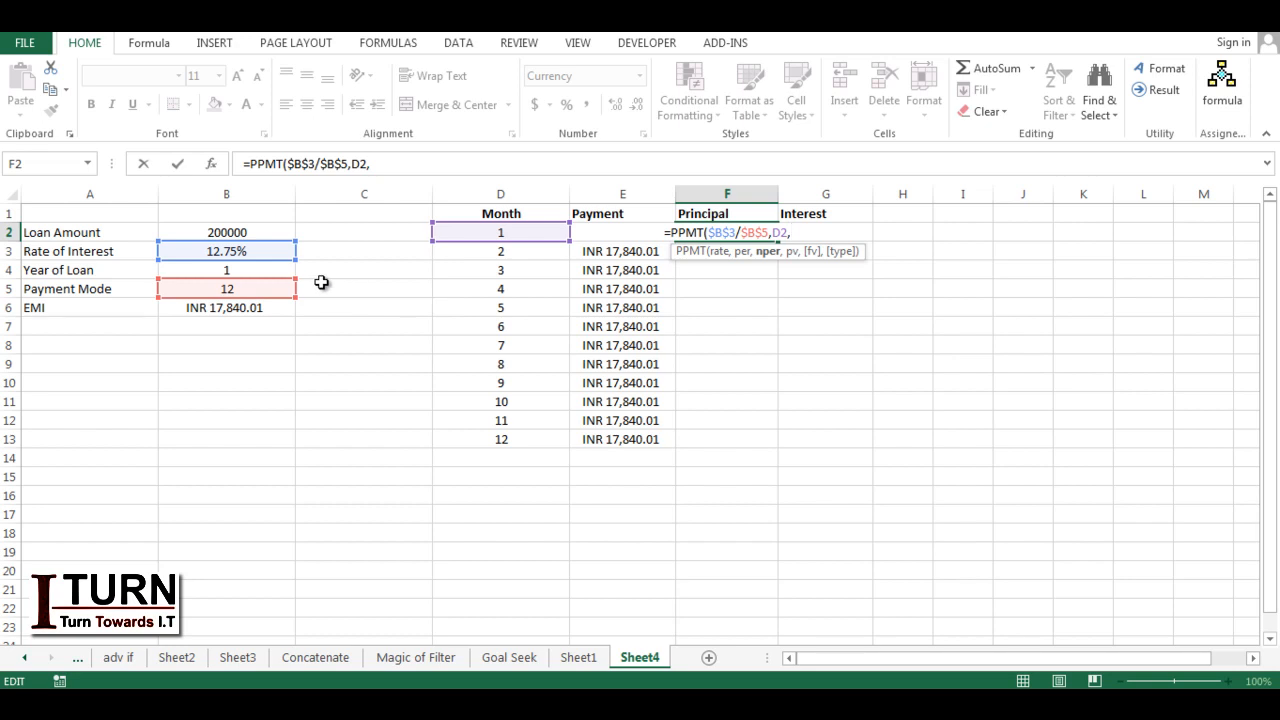
{"action": "left_click", "coordinate": [233, 270]}
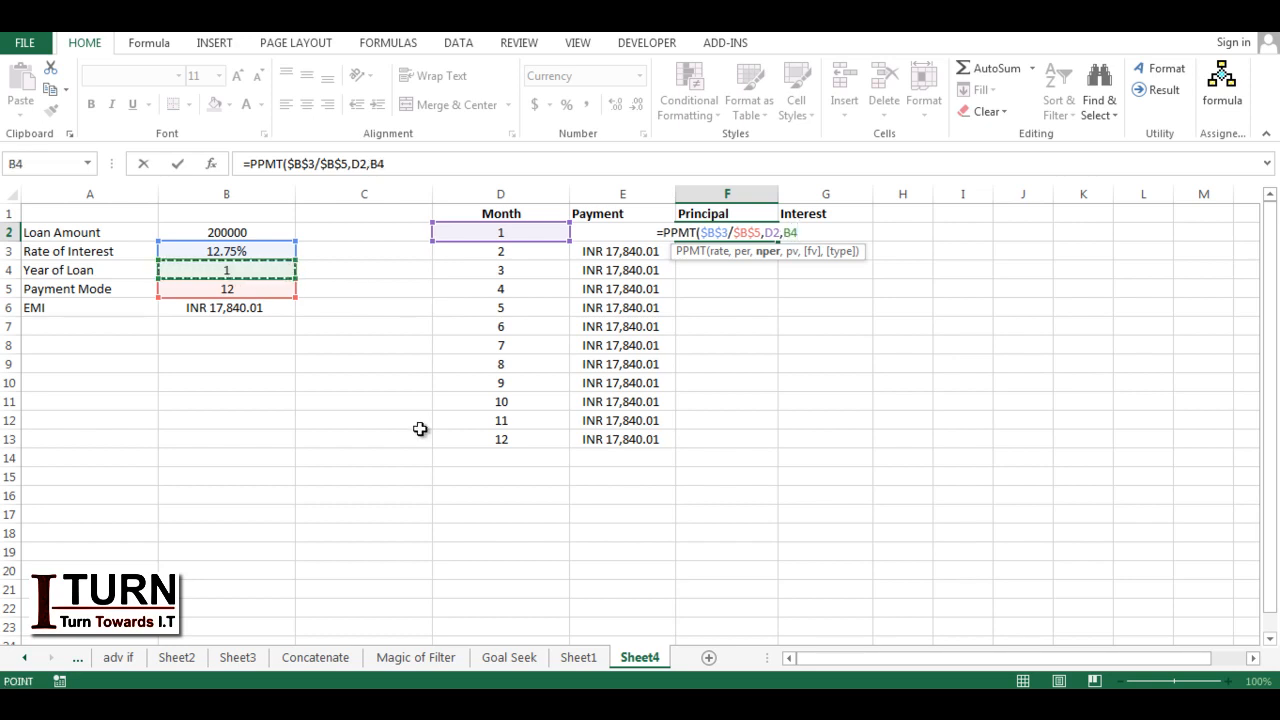
{"action": "key", "text": "F4"}
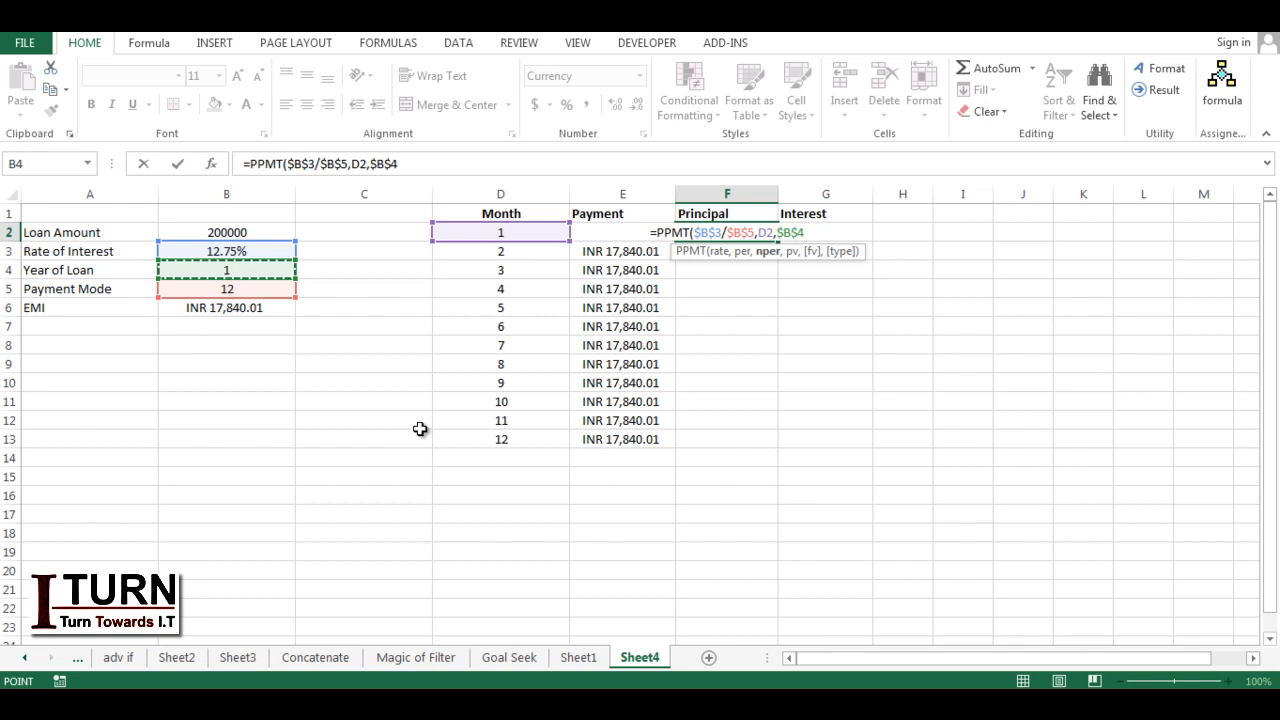
{"action": "type", "text": "*"}
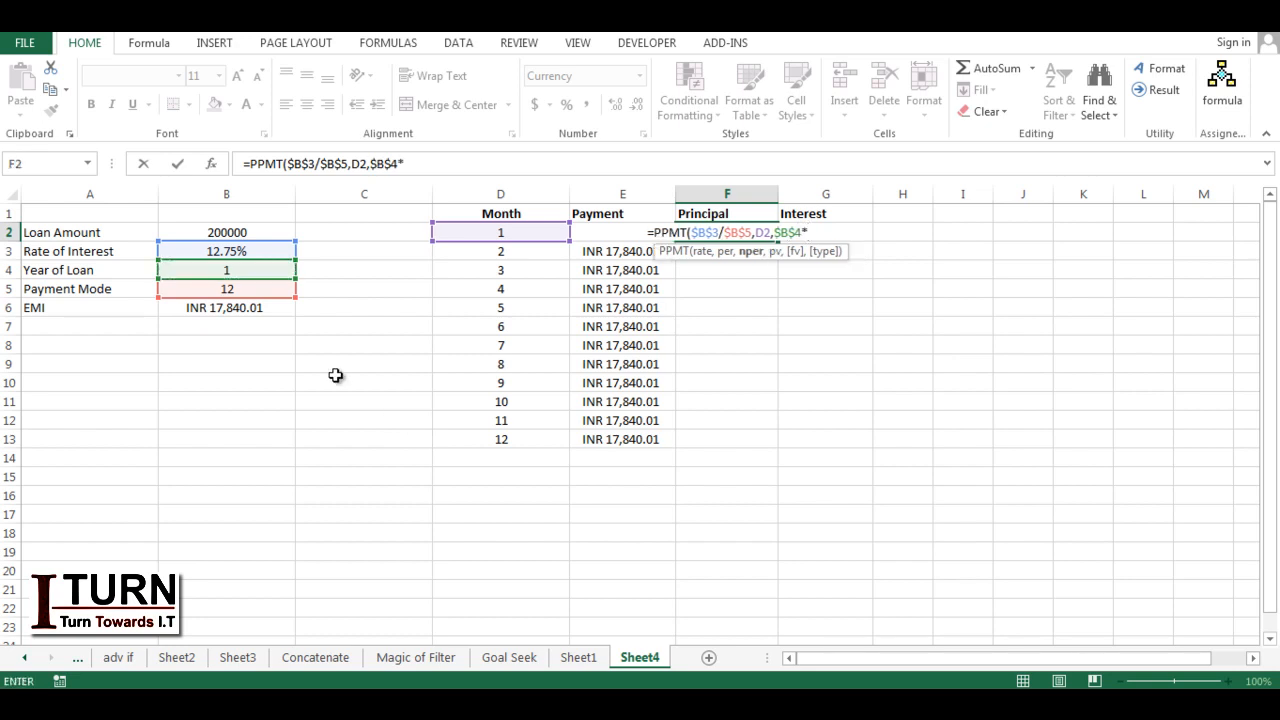
{"action": "left_click", "coordinate": [227, 288]}
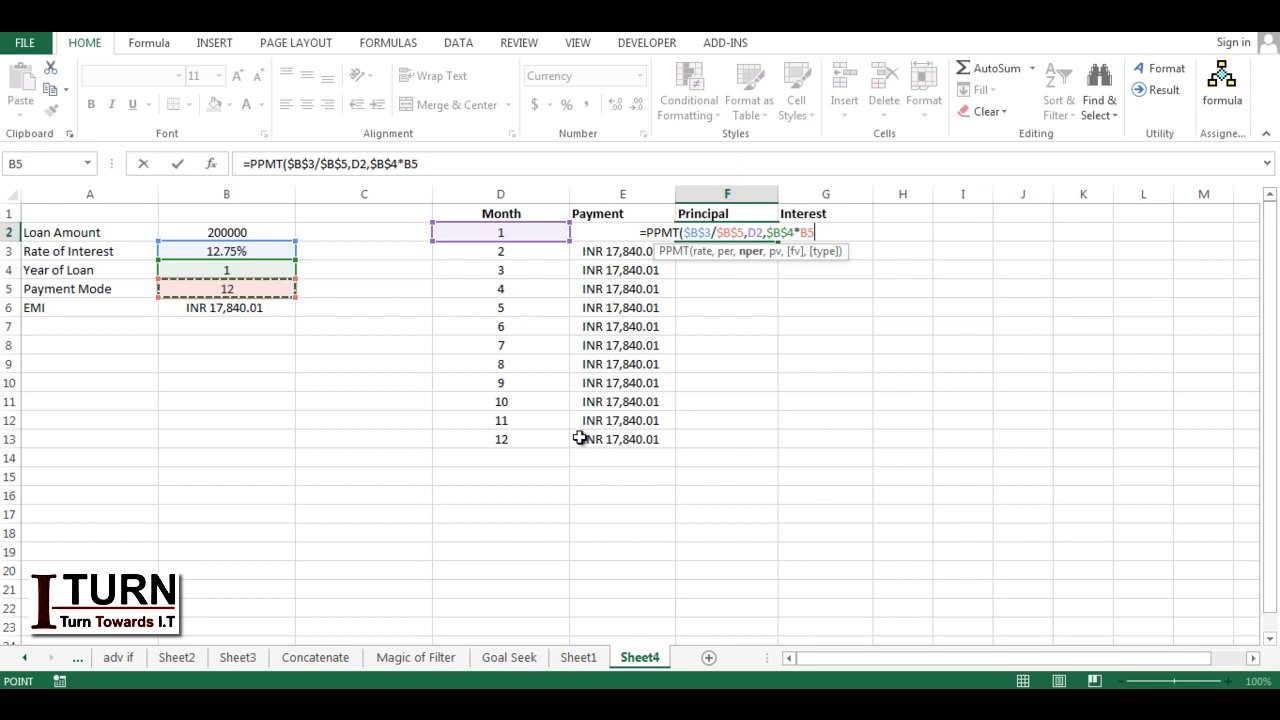
{"action": "key", "text": "F4"}
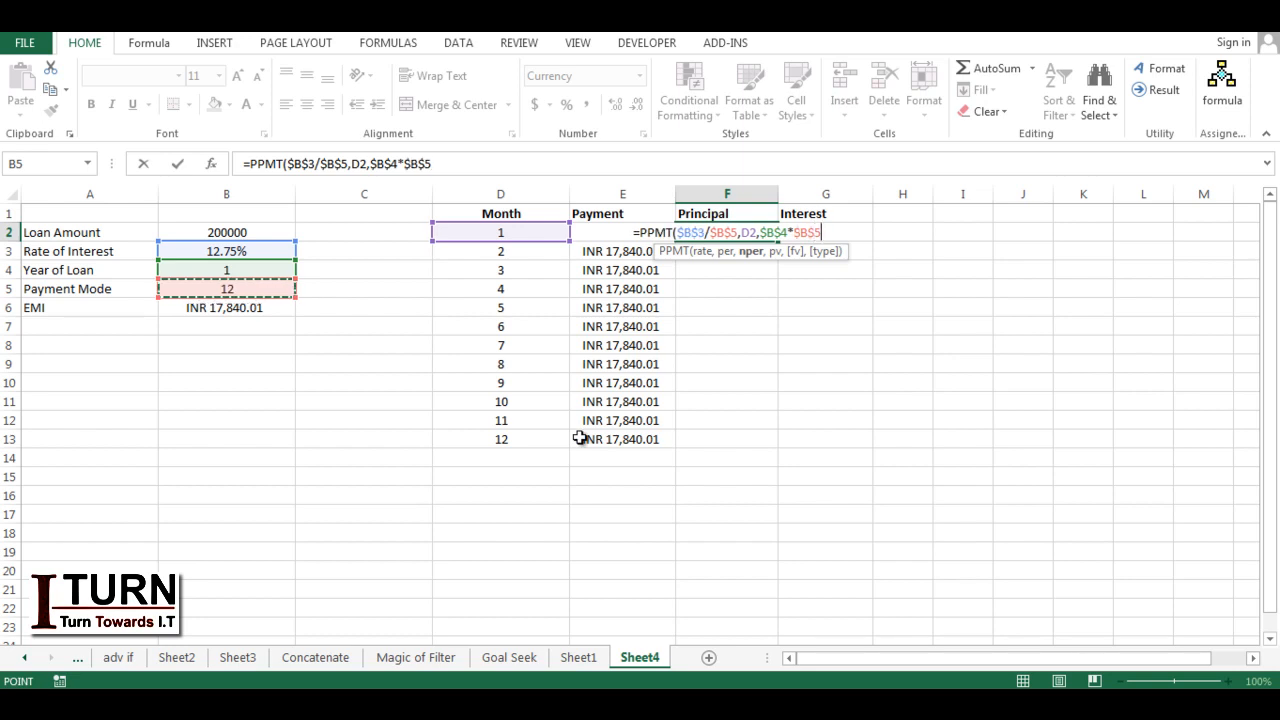
Step: Add $B$2 as the present value and complete the PPMT formula in F2
{"action": "type", "text": ","}
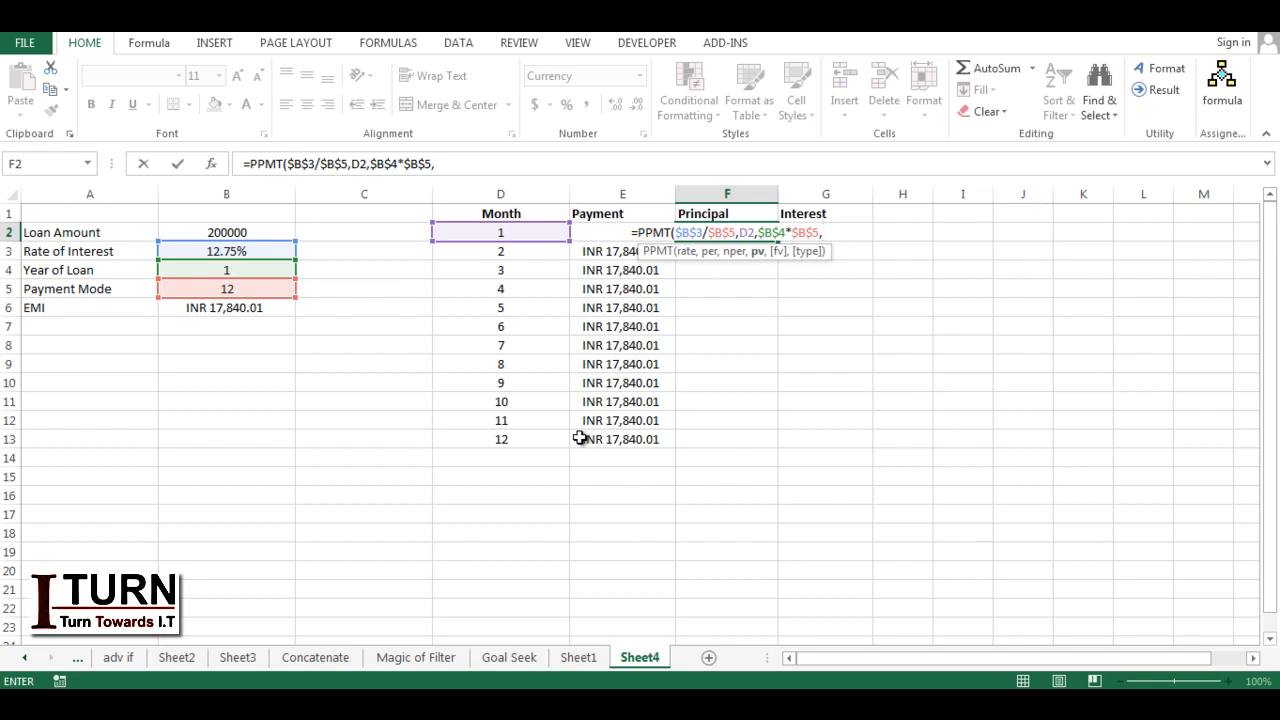
{"action": "left_click", "coordinate": [222, 231]}
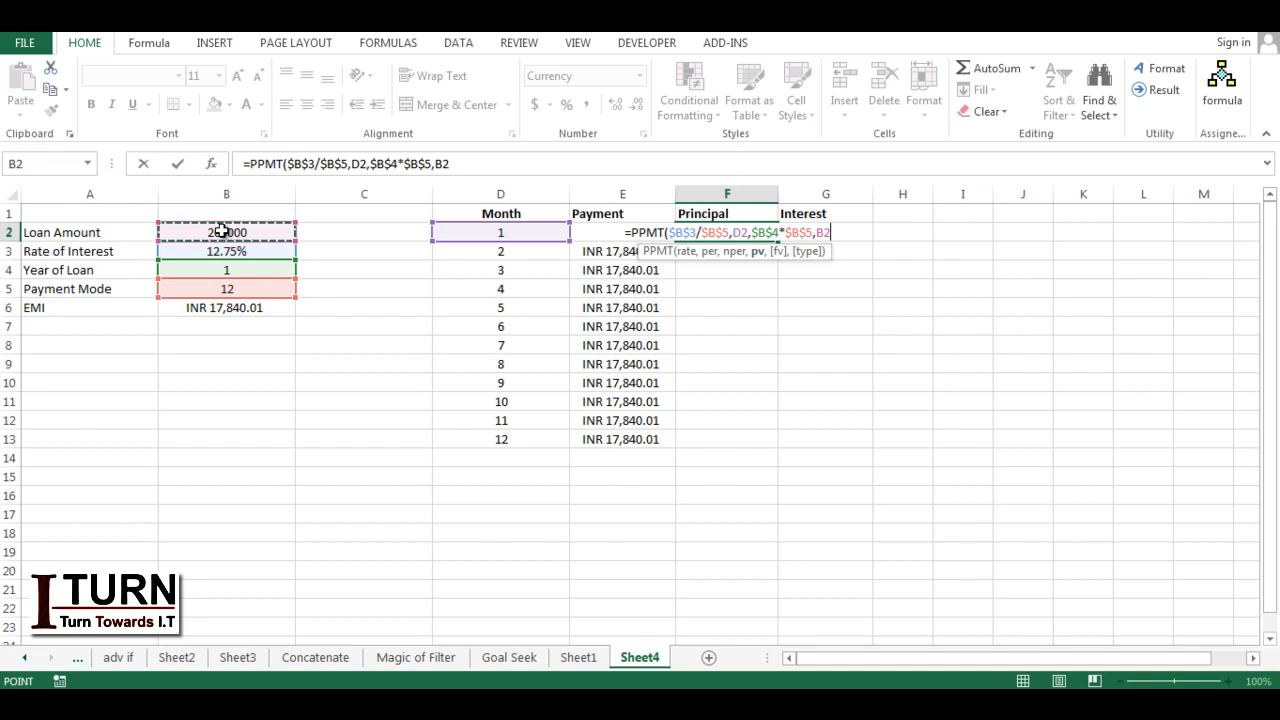
{"action": "key", "text": "F4"}
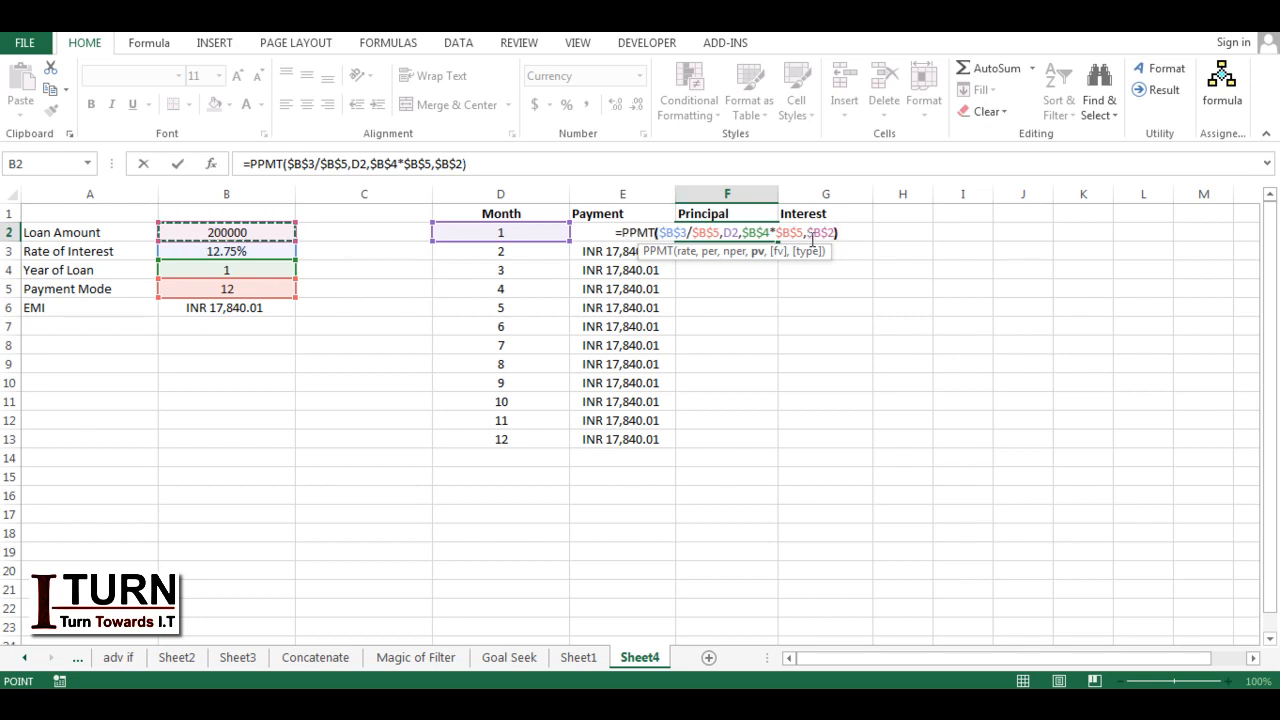
{"action": "key", "text": "Return"}
Step: Negate the present value in F2's formula to -$B$2 and fill the formula down through F13
{"action": "left_click", "coordinate": [724, 230]}
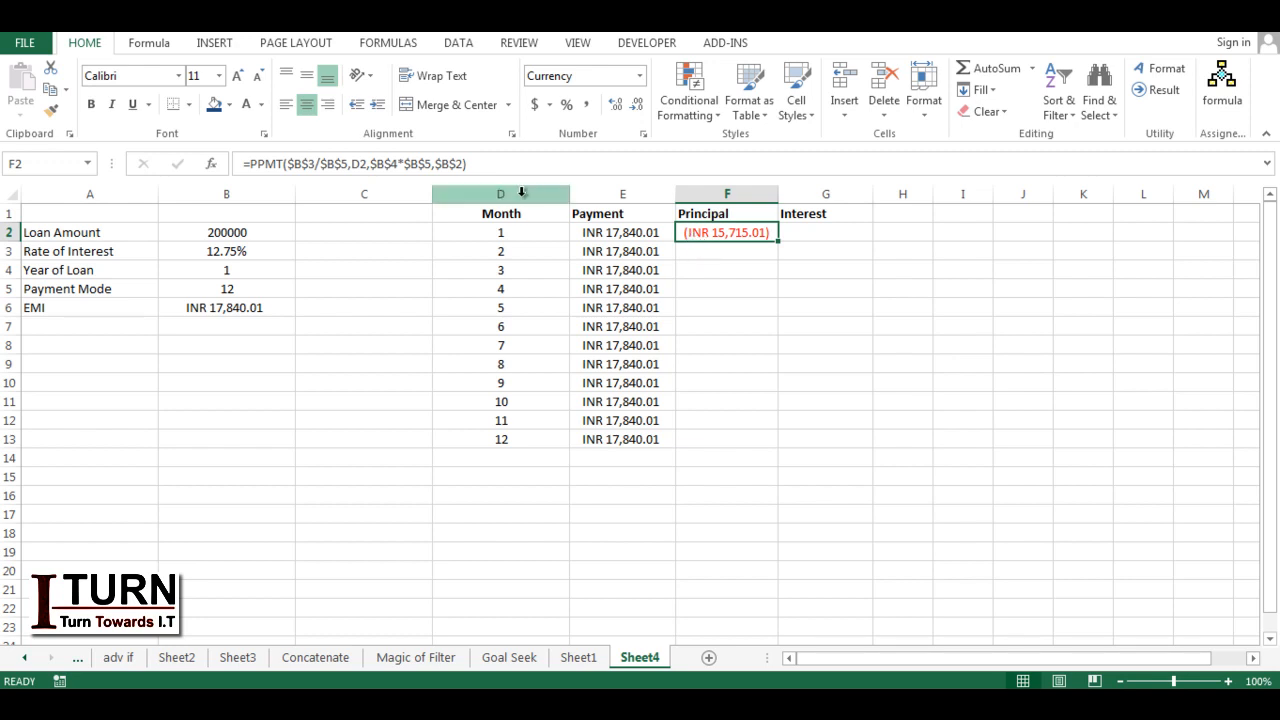
{"action": "left_click", "coordinate": [436, 163]}
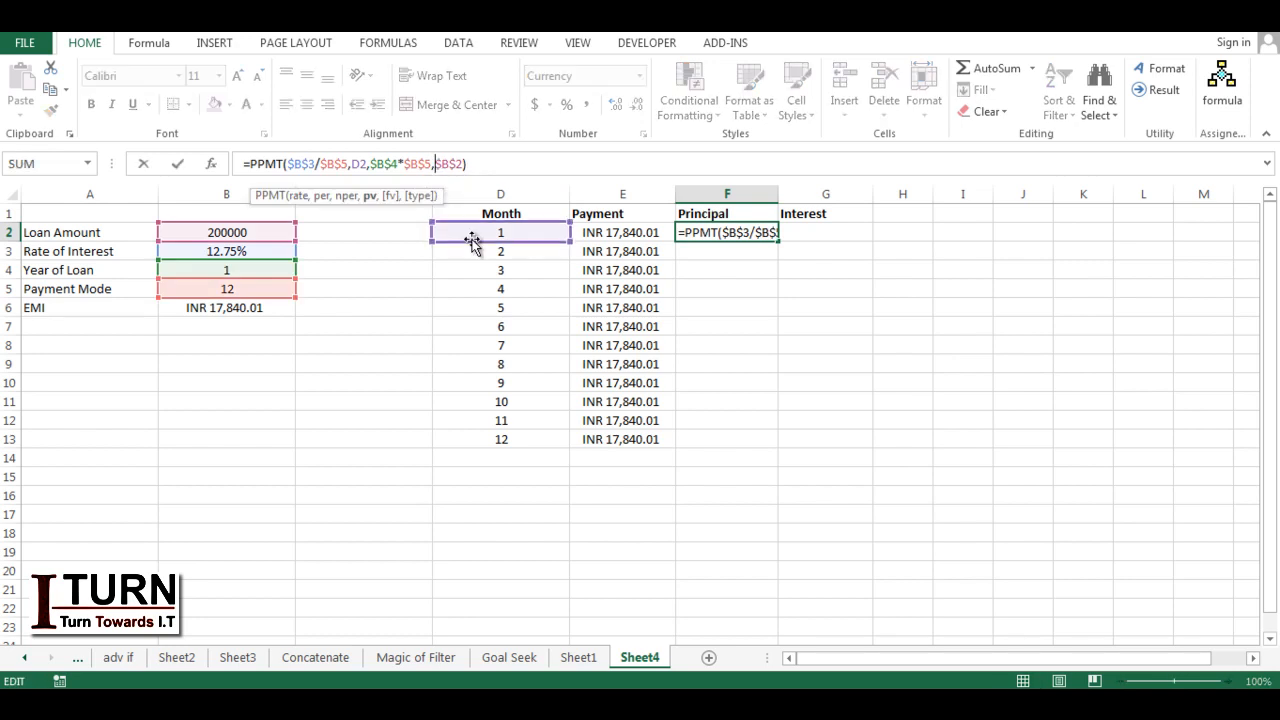
{"action": "type", "text": "-"}
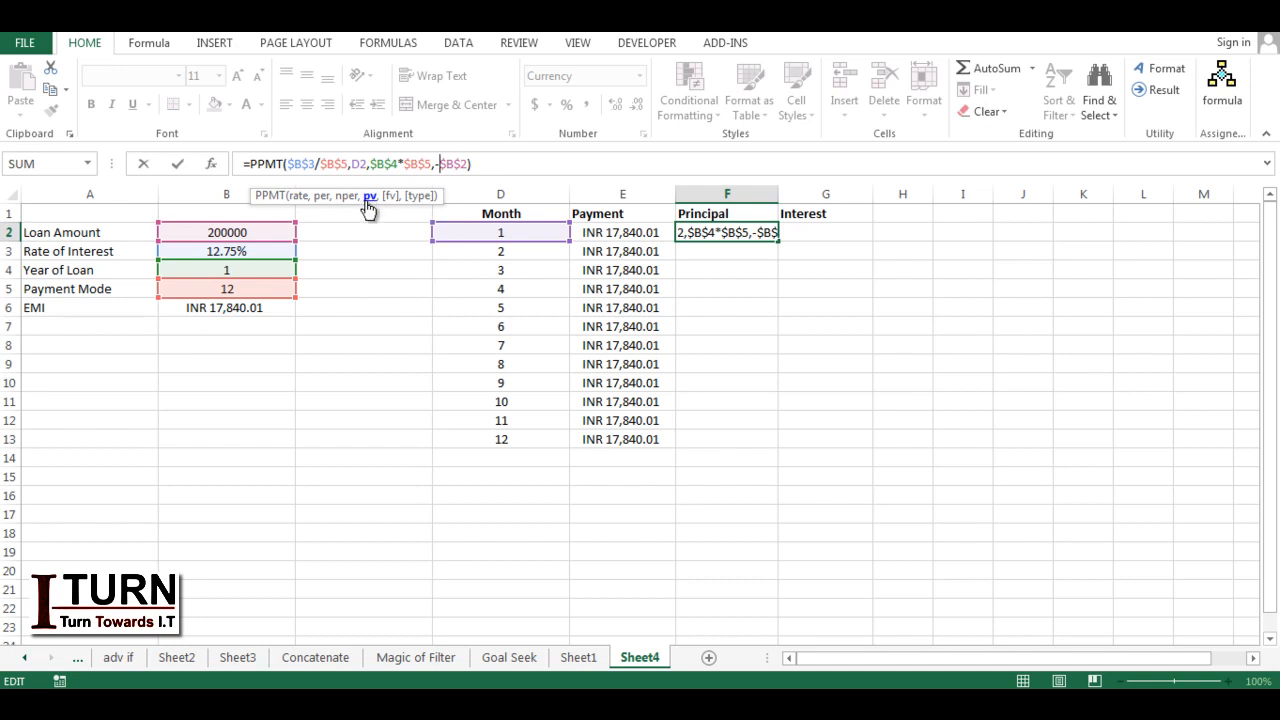
{"action": "key", "text": "Return"}
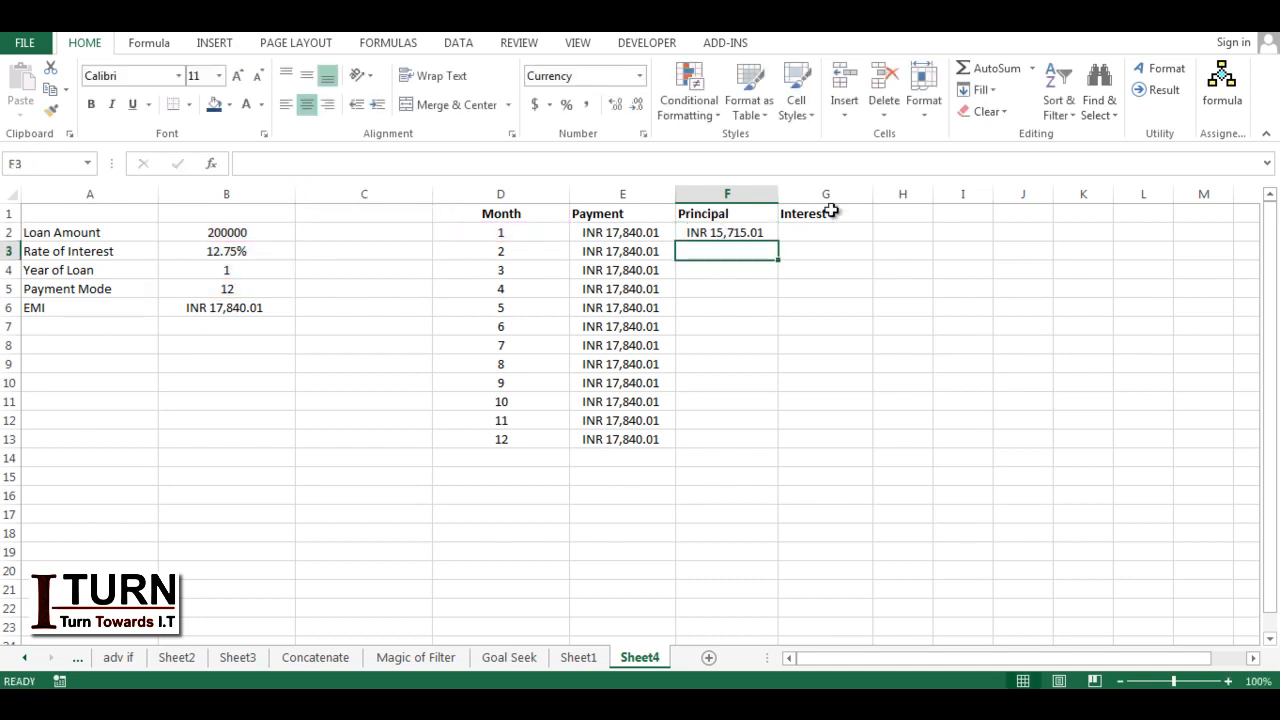
{"action": "left_click", "coordinate": [760, 233]}
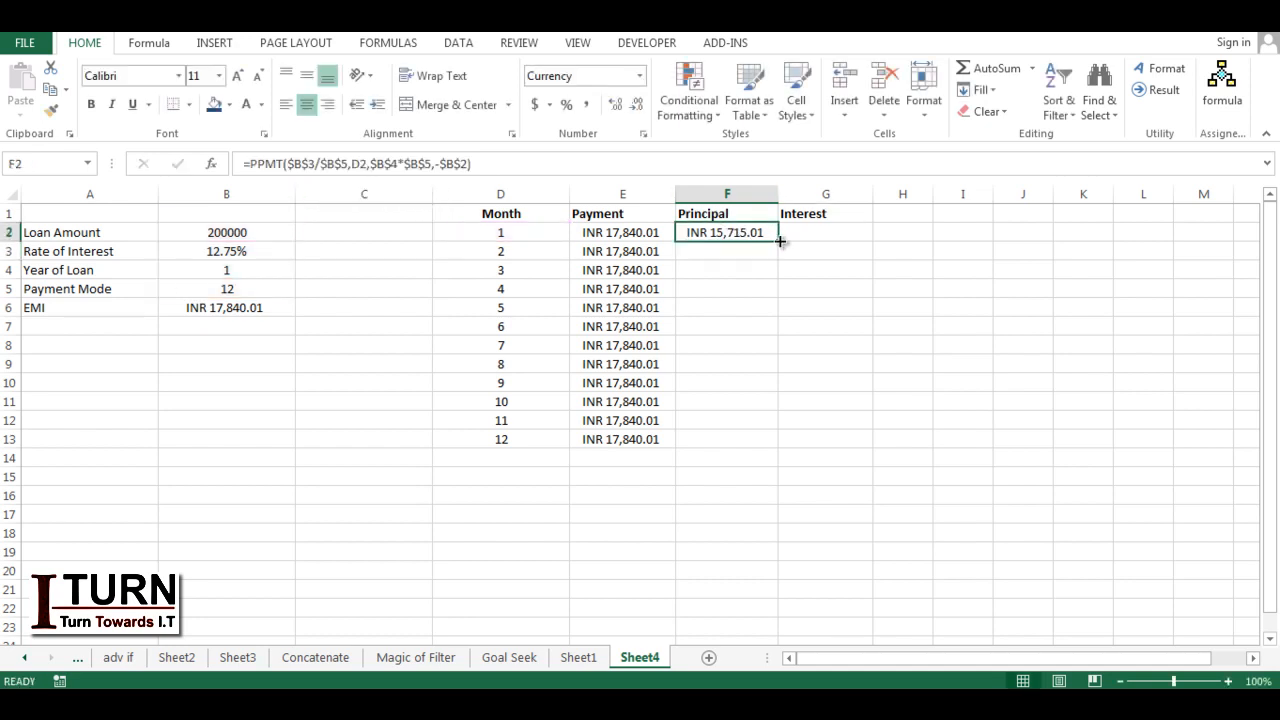
{"action": "double_click", "coordinate": [780, 241]}
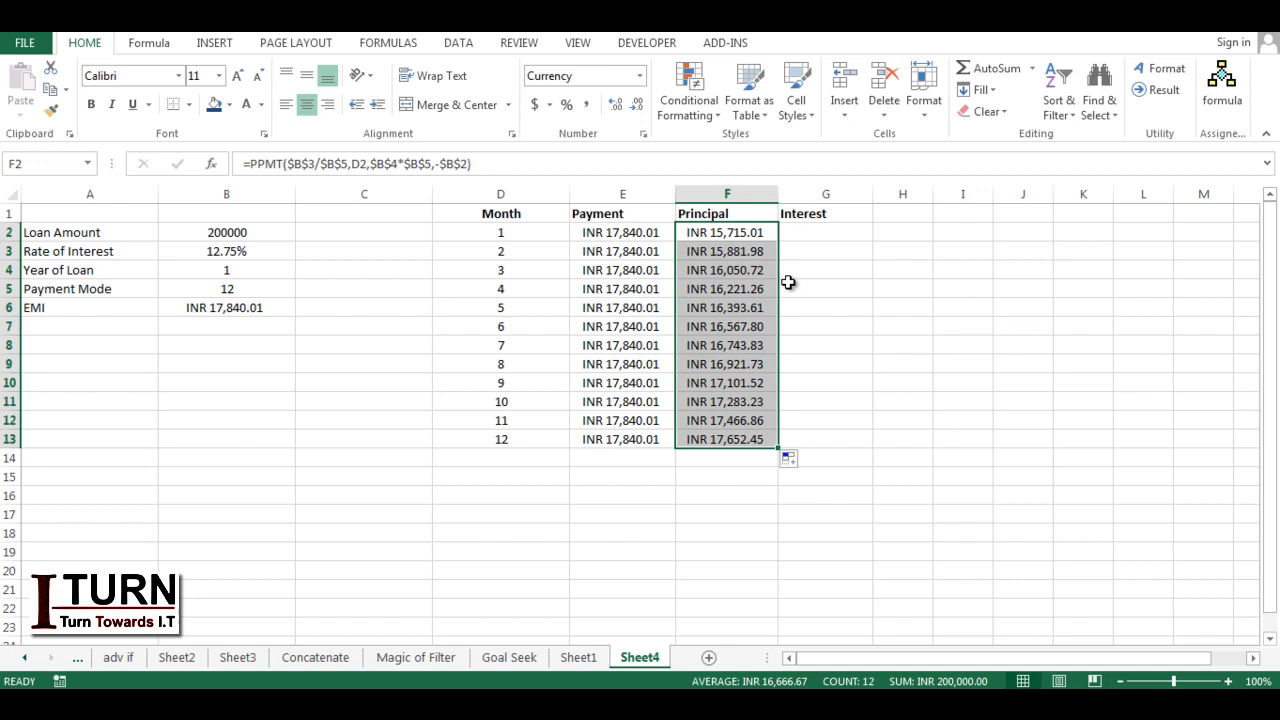
Step: Calculate the first month's interest in G2 with =E2-F2 and fill the formula down through G13
{"action": "left_click", "coordinate": [800, 232]}
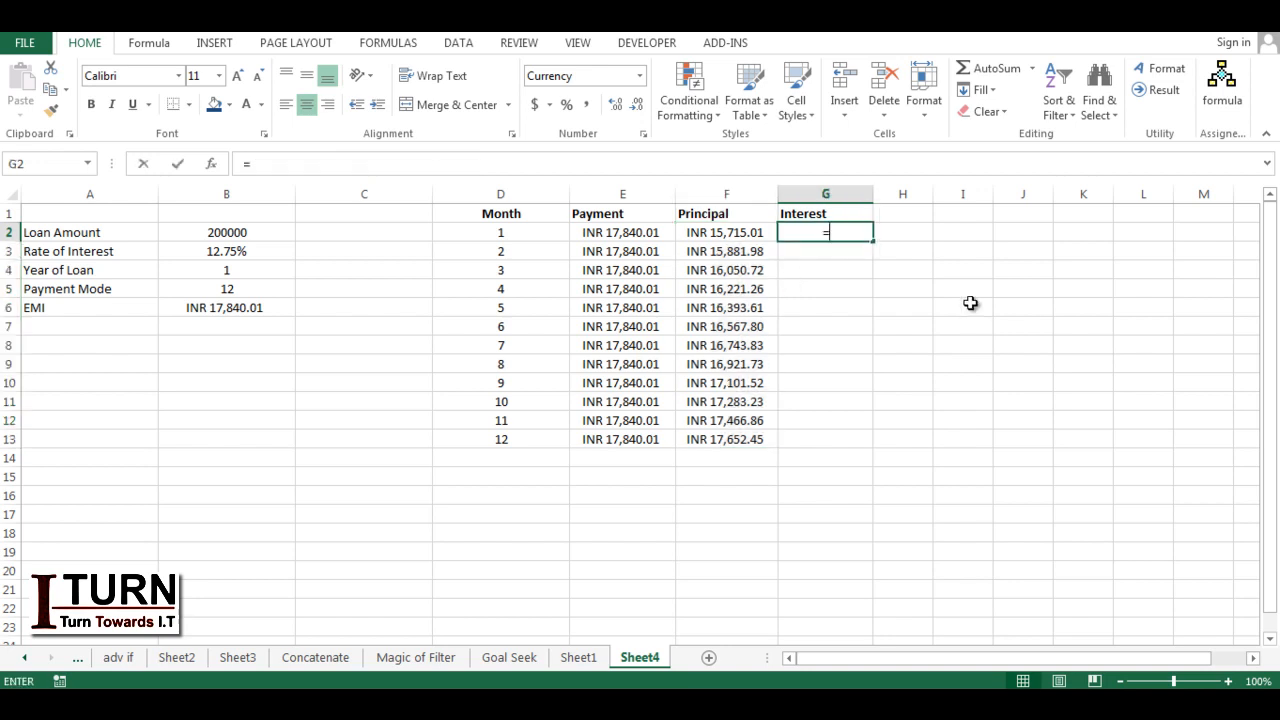
{"action": "type", "text": "="}
{"action": "left_click", "coordinate": [594, 234]}
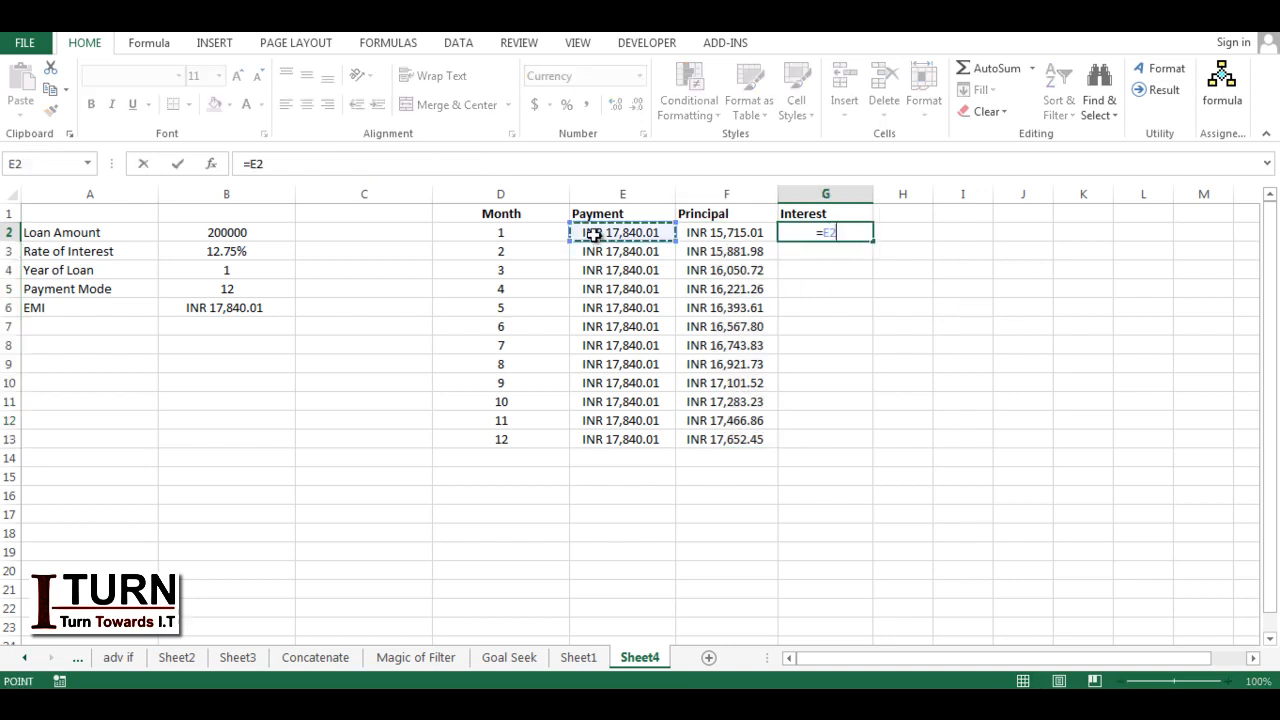
{"action": "type", "text": "-"}
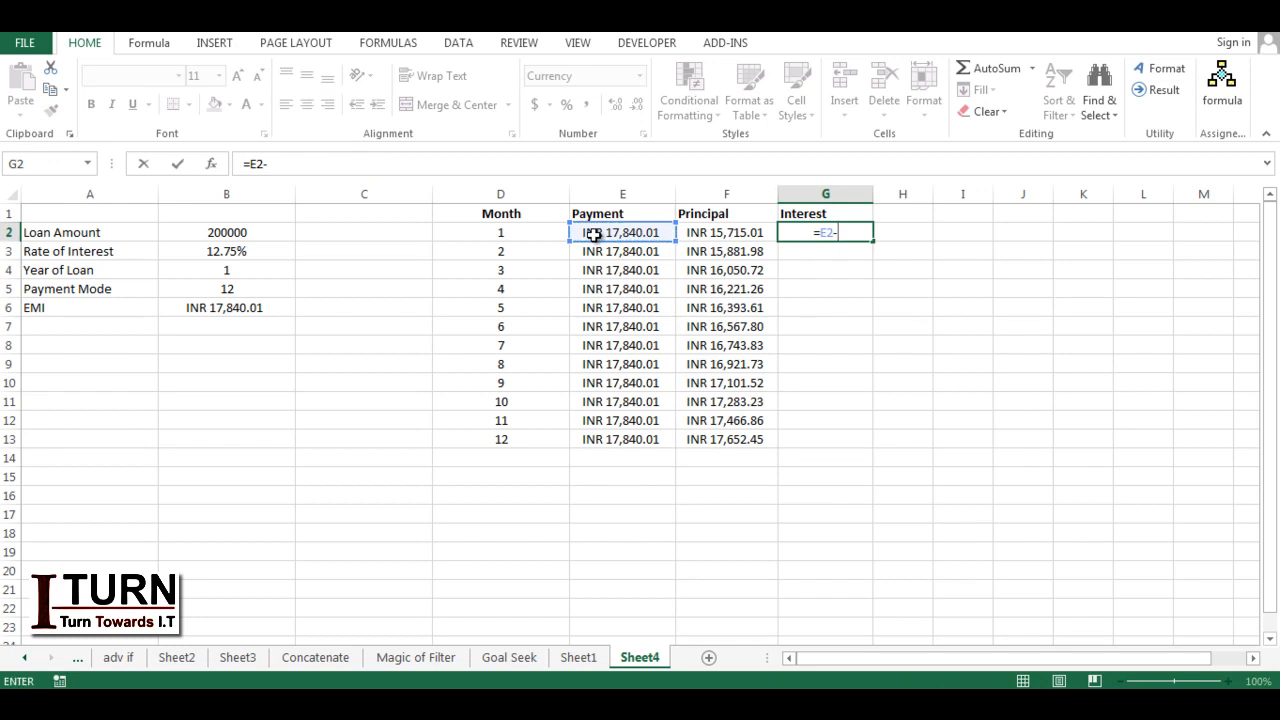
{"action": "left_click", "coordinate": [704, 234]}
{"action": "key", "text": "Return"}
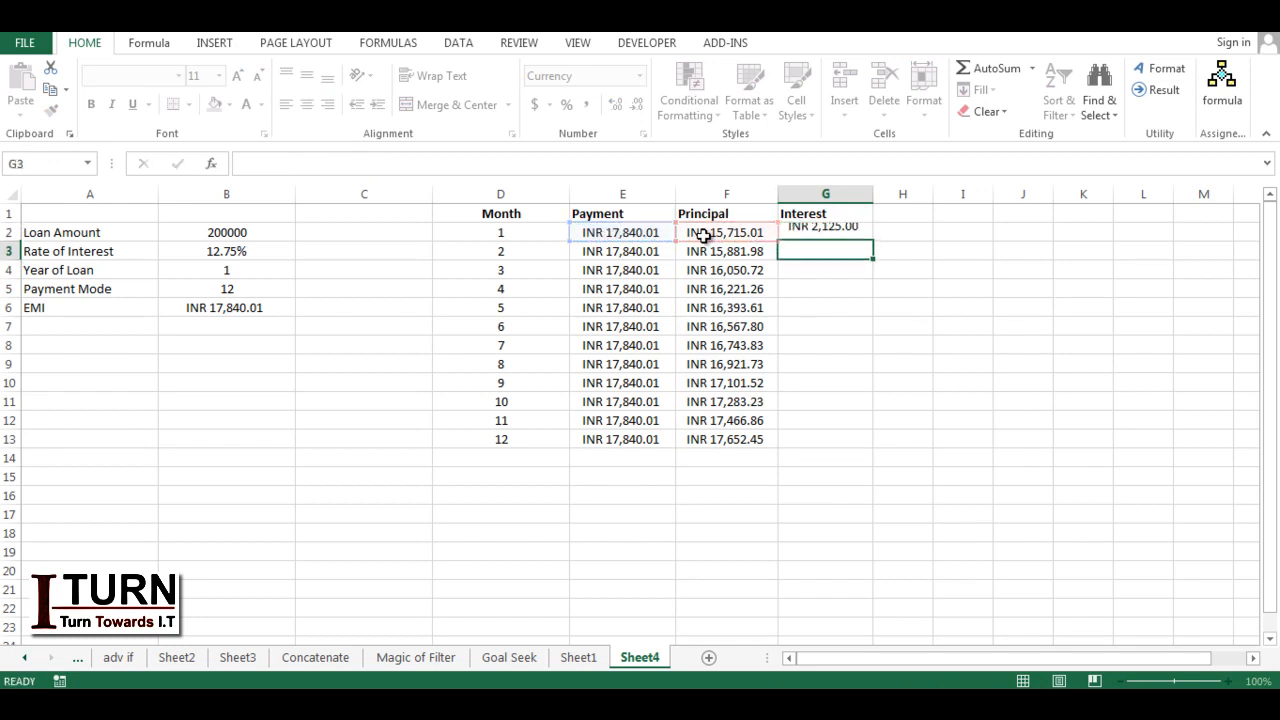
{"action": "left_click", "coordinate": [836, 234]}
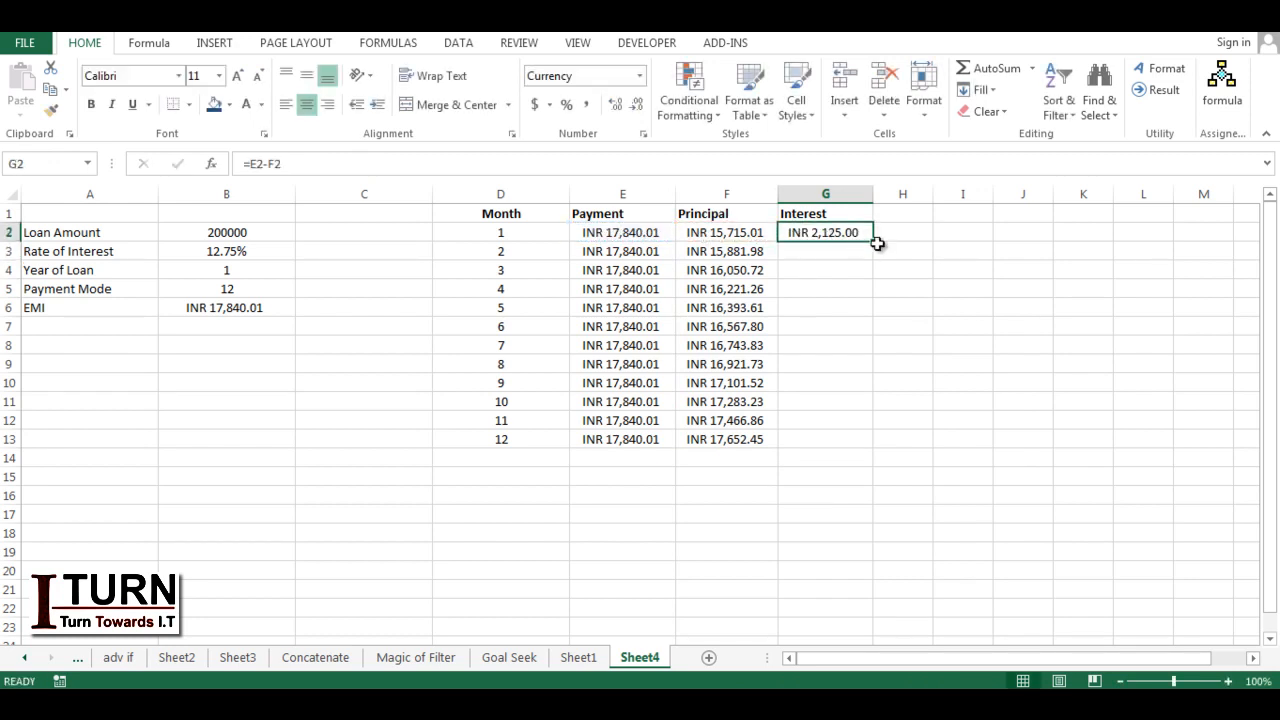
{"action": "double_click", "coordinate": [875, 244]}
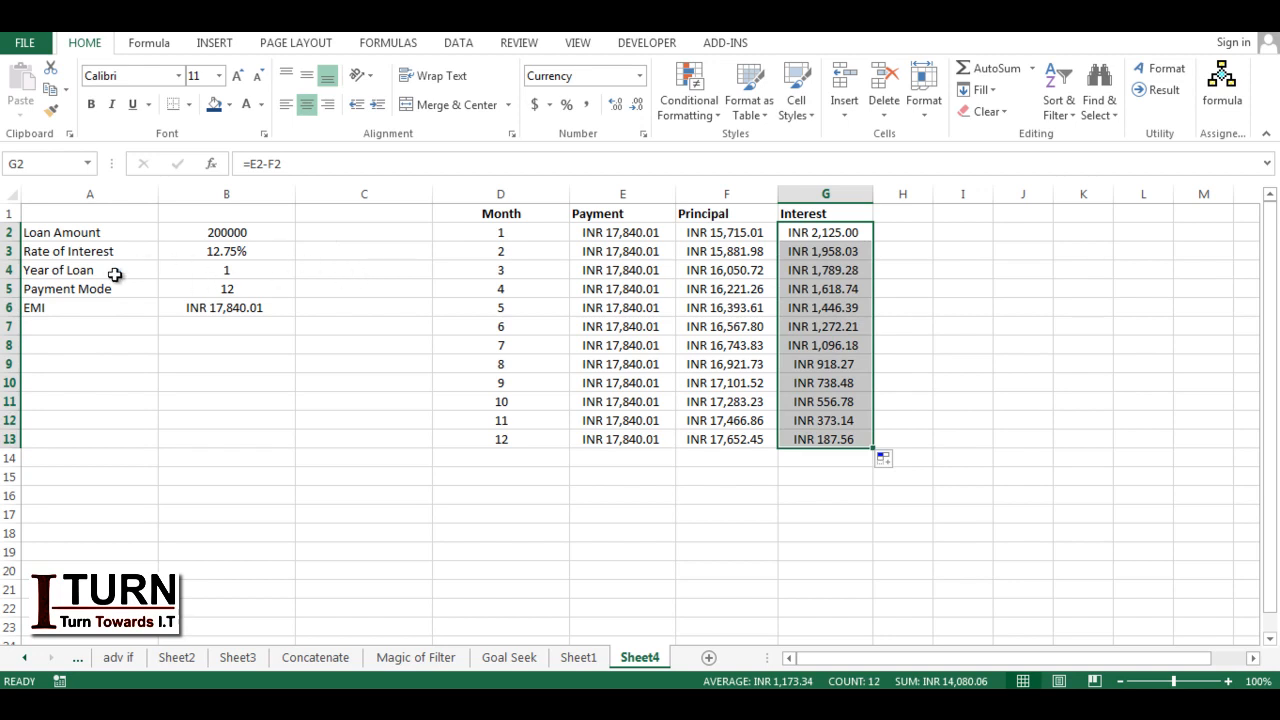
{"action": "left_click", "coordinate": [212, 270]}
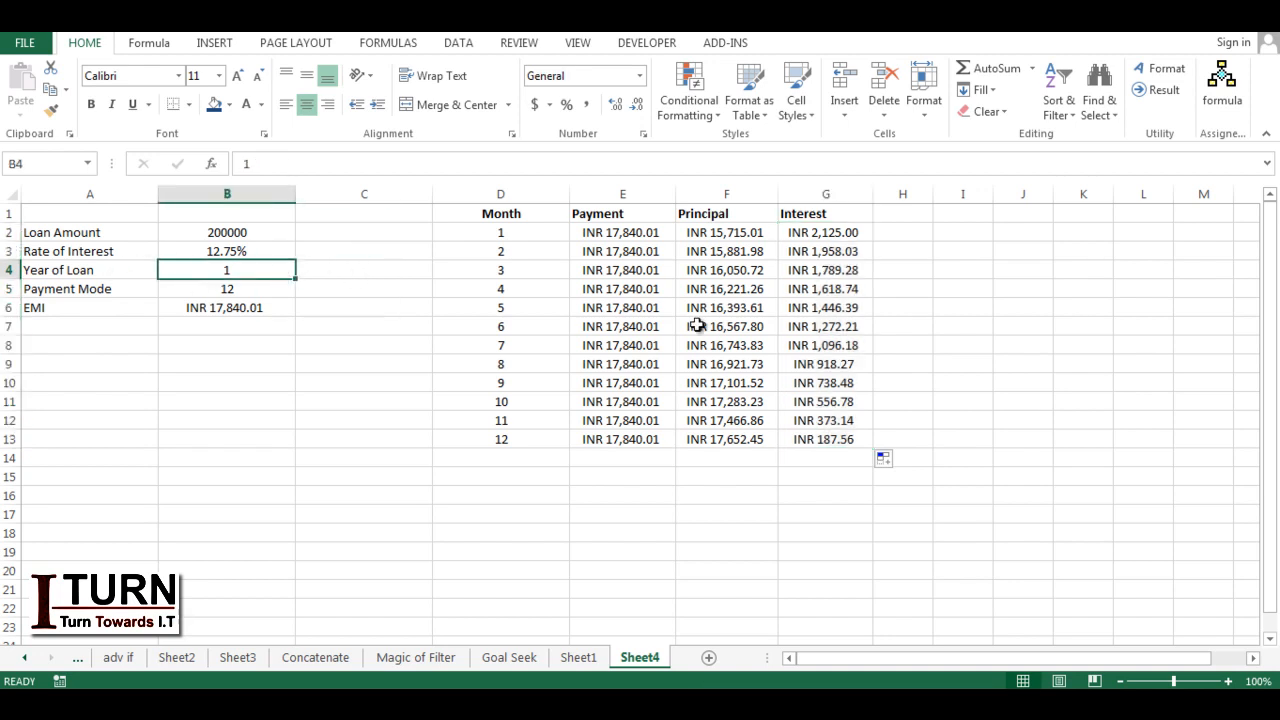
Step: Set the Year of Loan in B4 to 5
{"action": "type", "text": "5"}
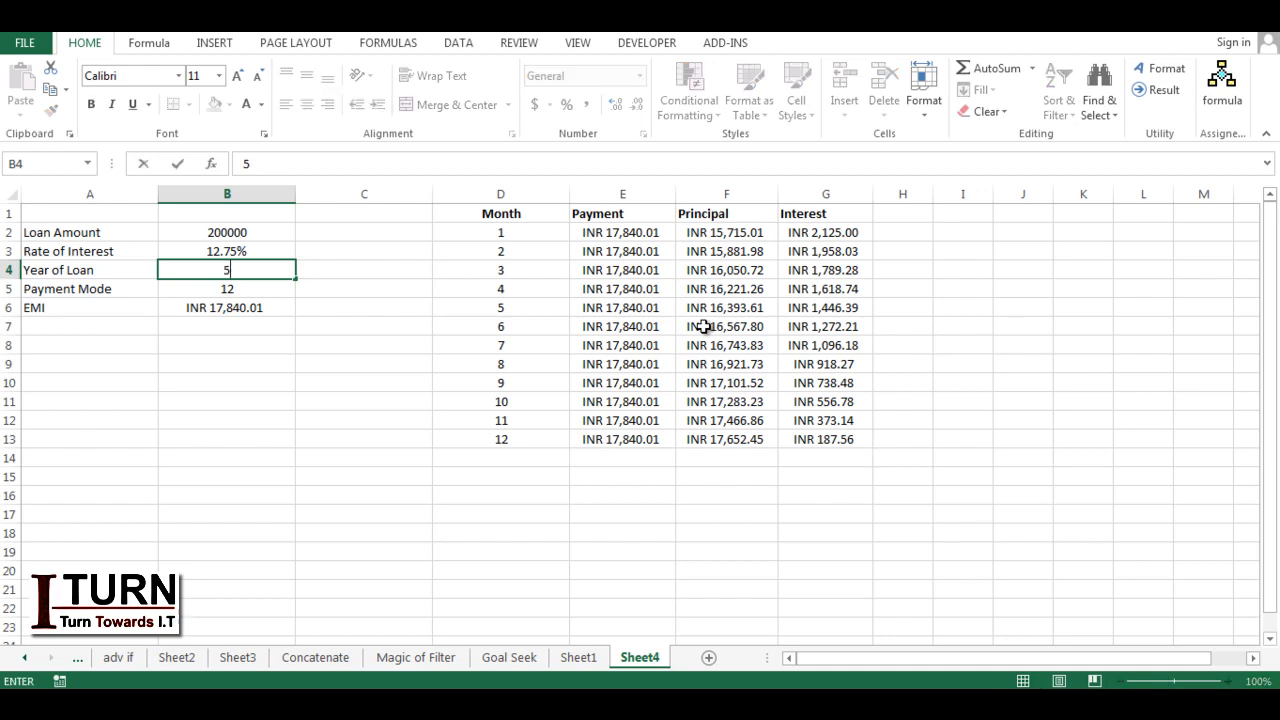
{"action": "key", "text": "Return"}
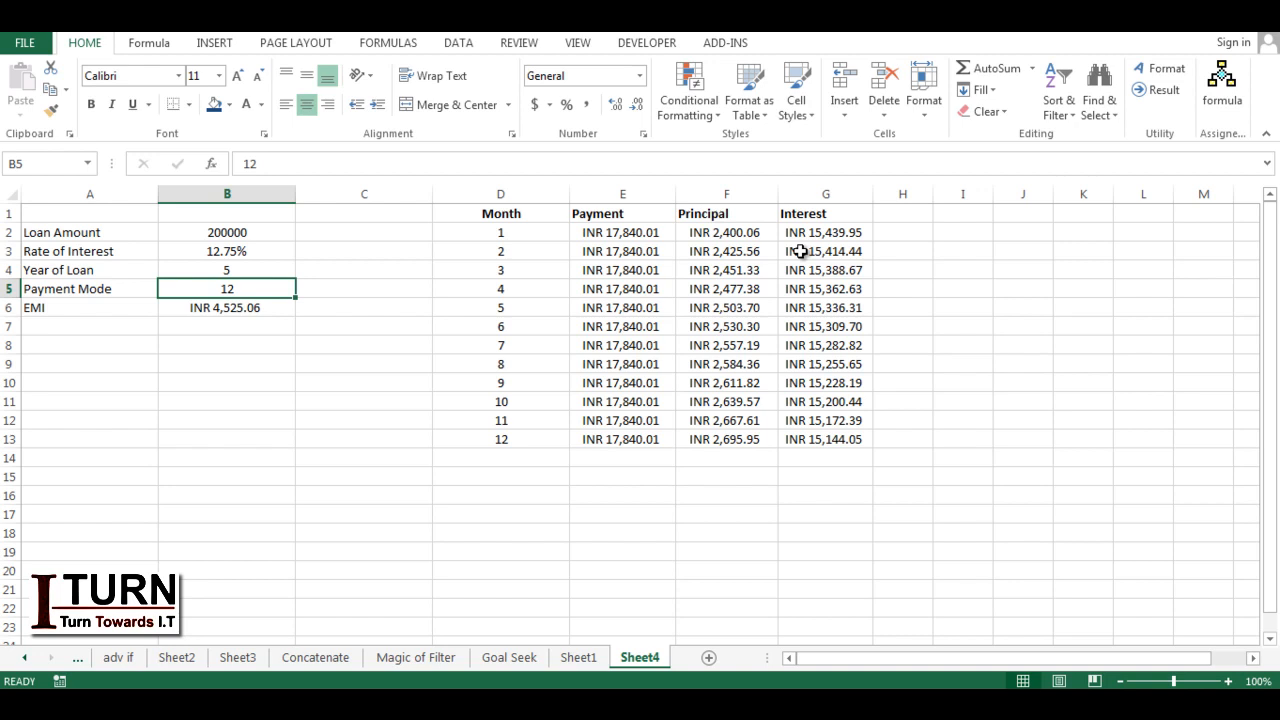
Step: Link the first month's payment in E2 to the EMI with =$B$6 and fill the formula down through E13
{"action": "left_click", "coordinate": [617, 234]}
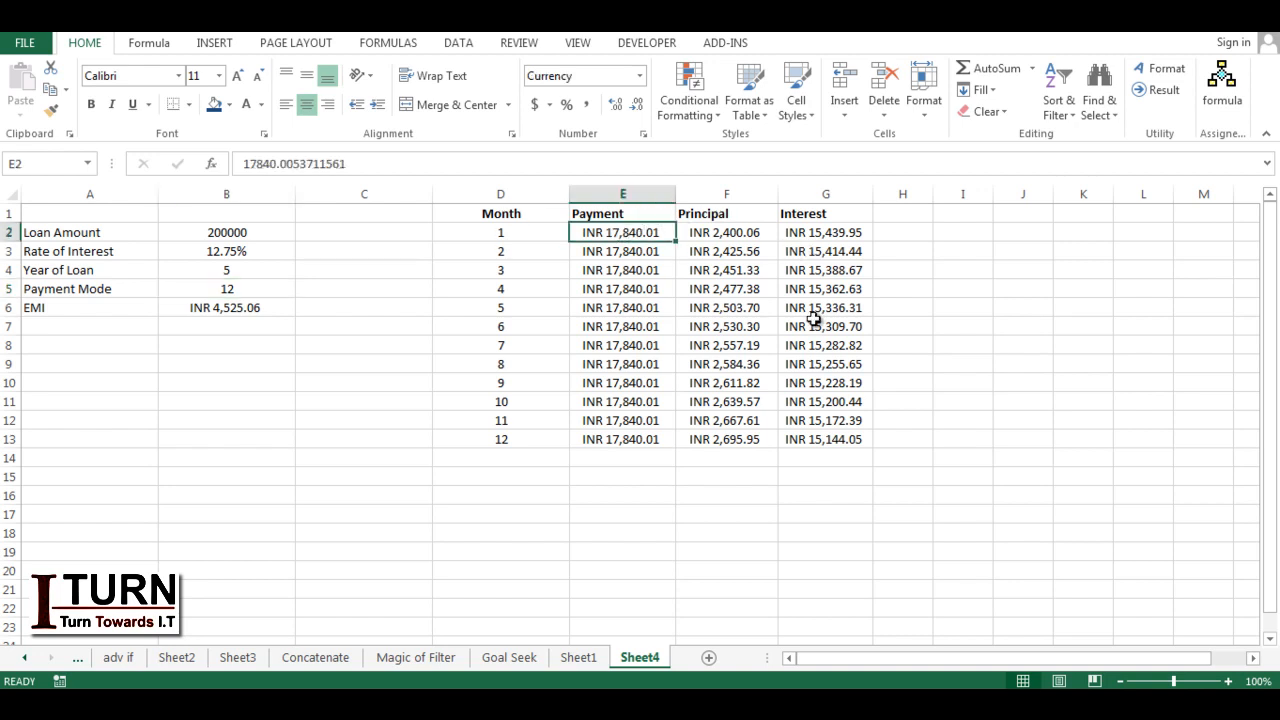
{"action": "type", "text": "="}
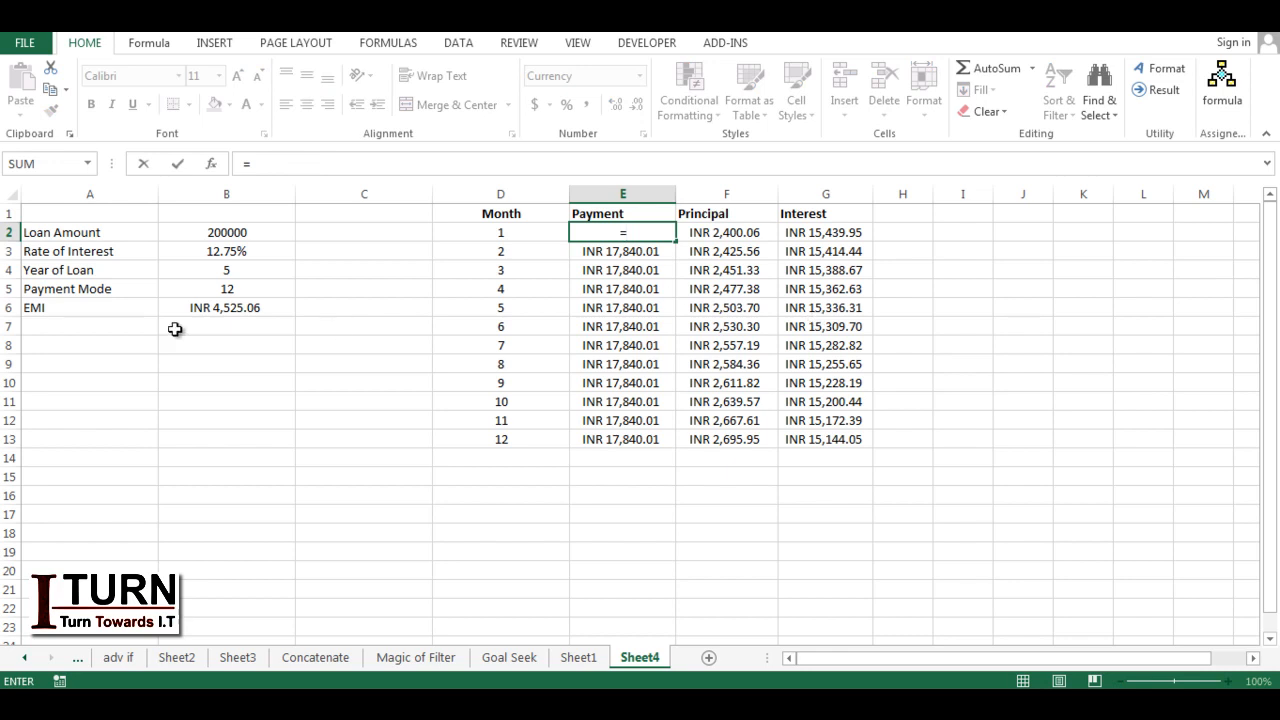
{"action": "left_click", "coordinate": [217, 311]}
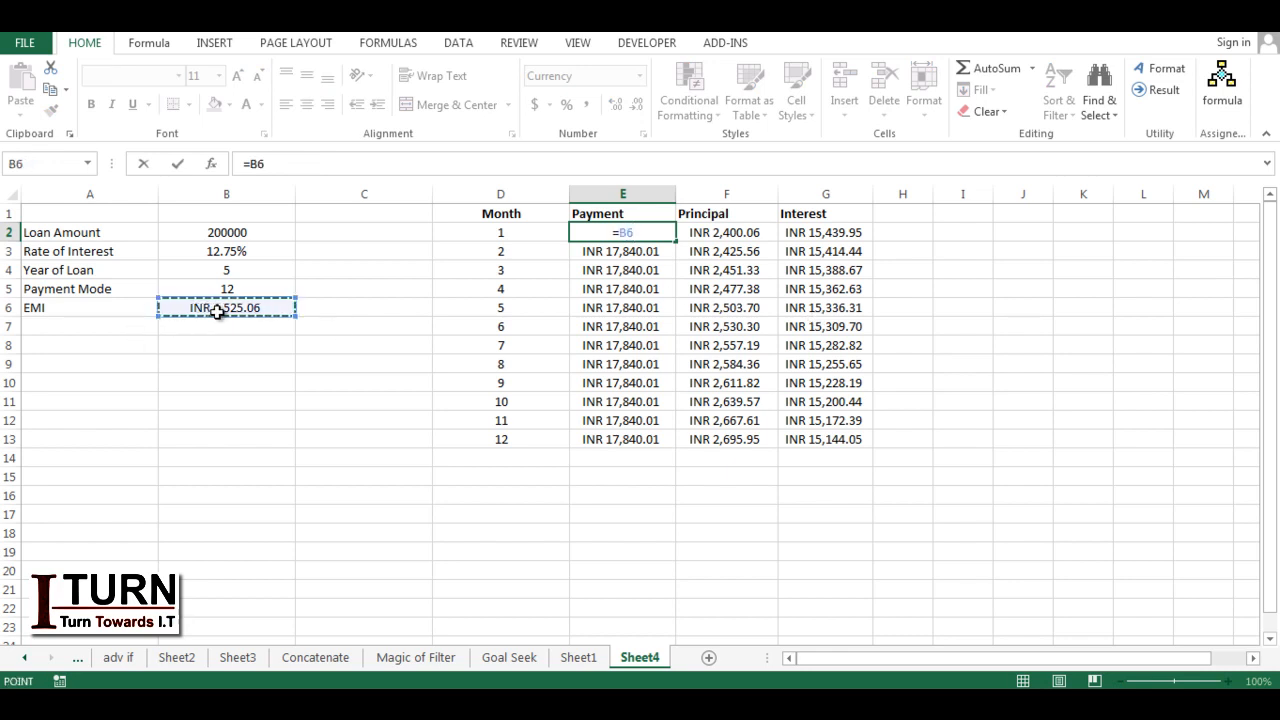
{"action": "key", "text": "F4"}
{"action": "key", "text": "Return"}
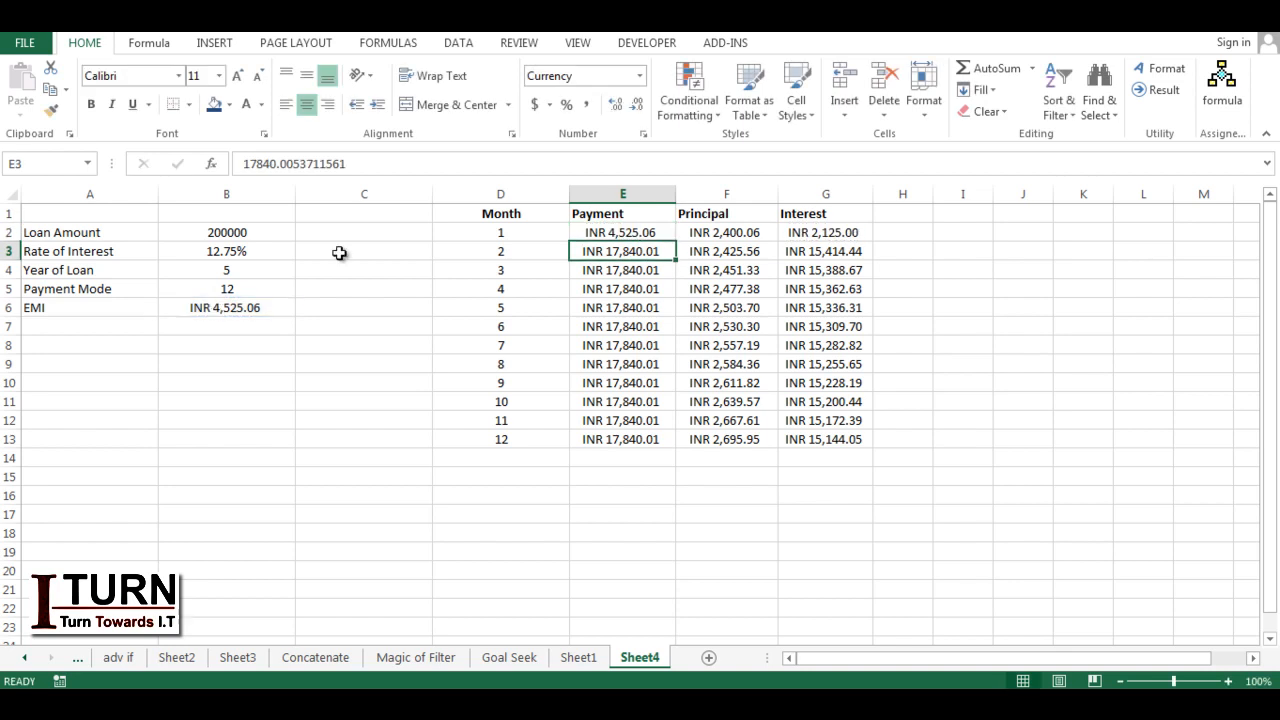
{"action": "left_click", "coordinate": [664, 230]}
{"action": "double_click", "coordinate": [676, 241]}
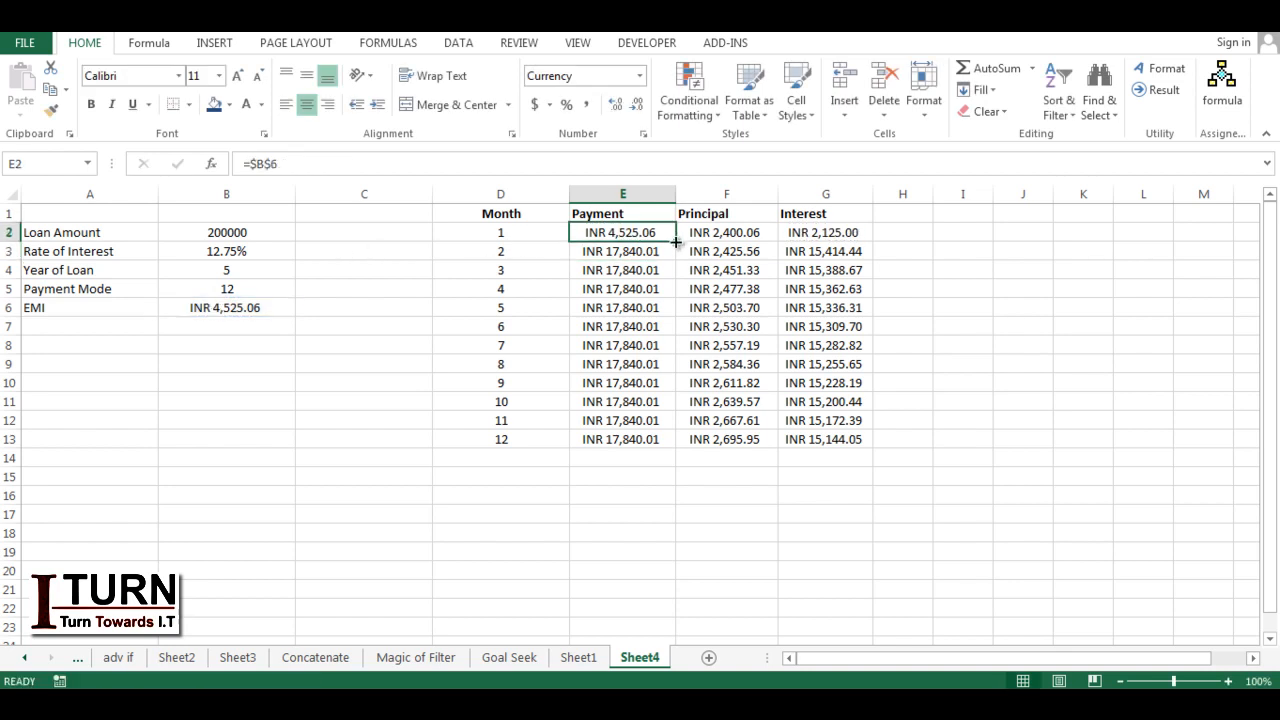
{"action": "left_click", "coordinate": [721, 236]}
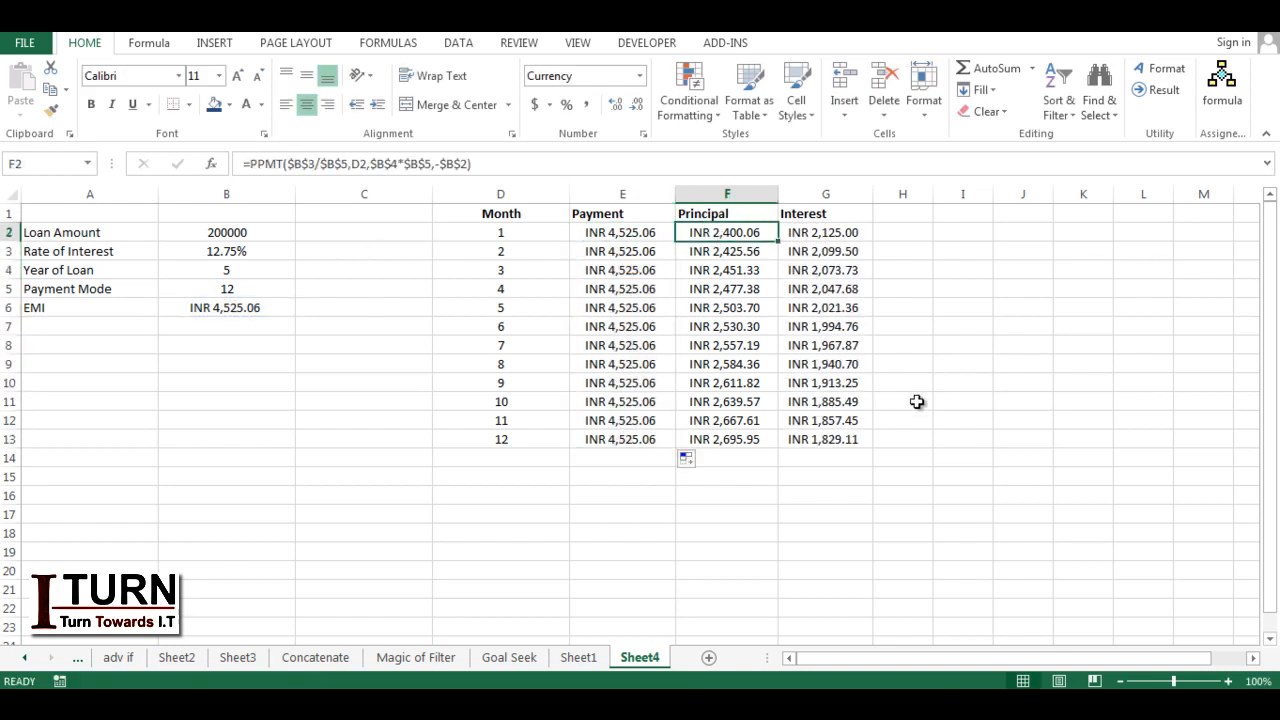